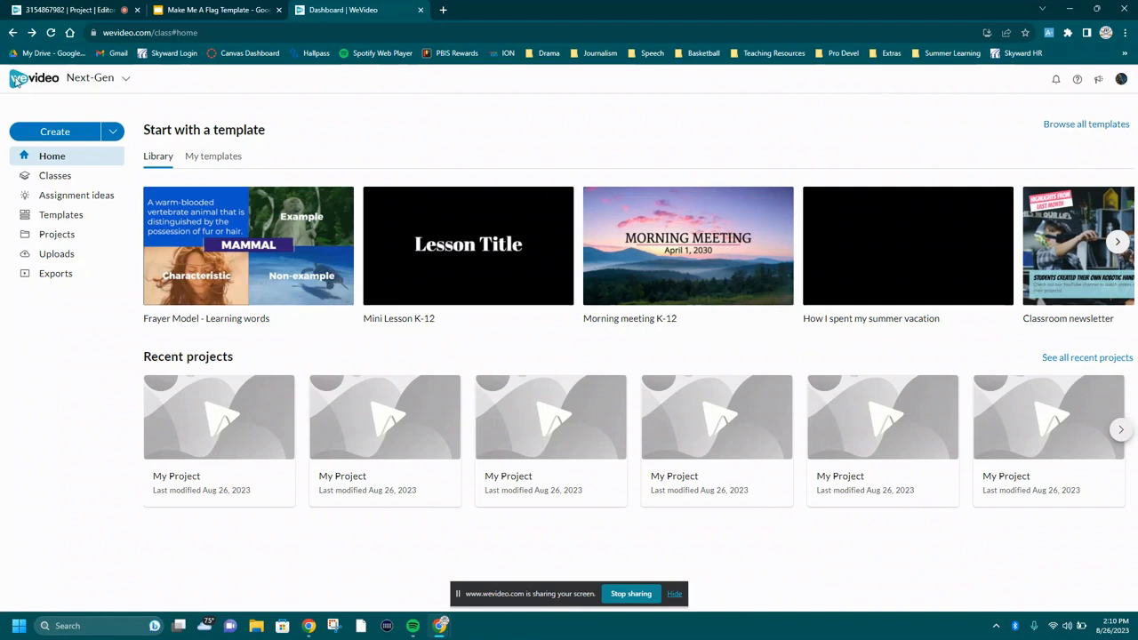
Step: Check the Make Me A Flag Template slides, and create a new video project from the WeVideo dashboard
{"action": "left_click", "coordinate": [224, 11]}
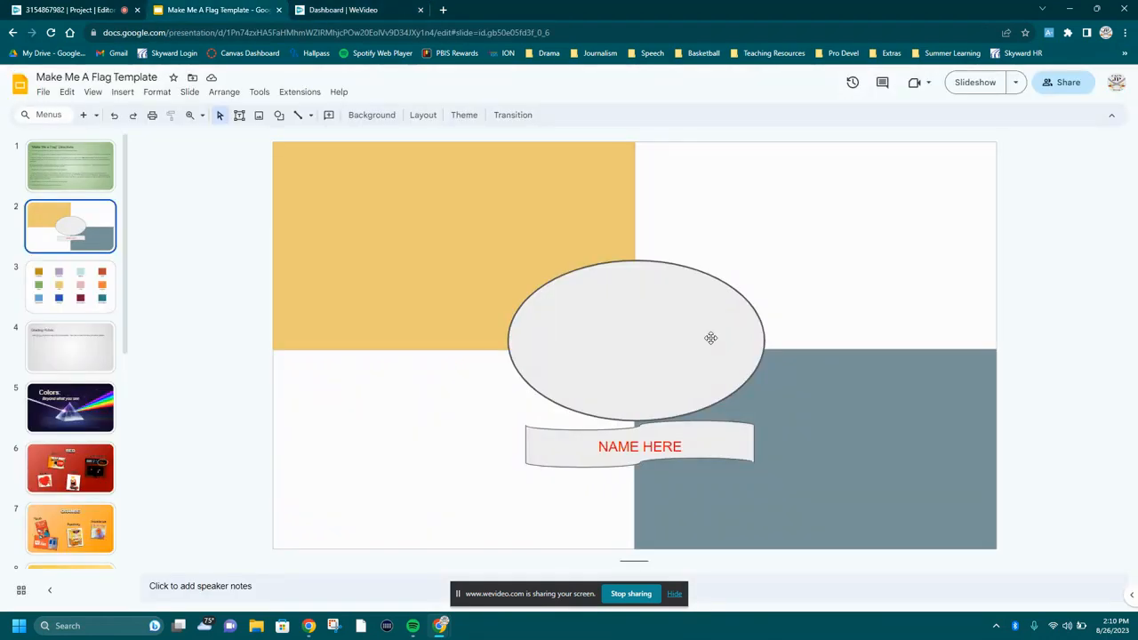
{"action": "left_click", "coordinate": [373, 14]}
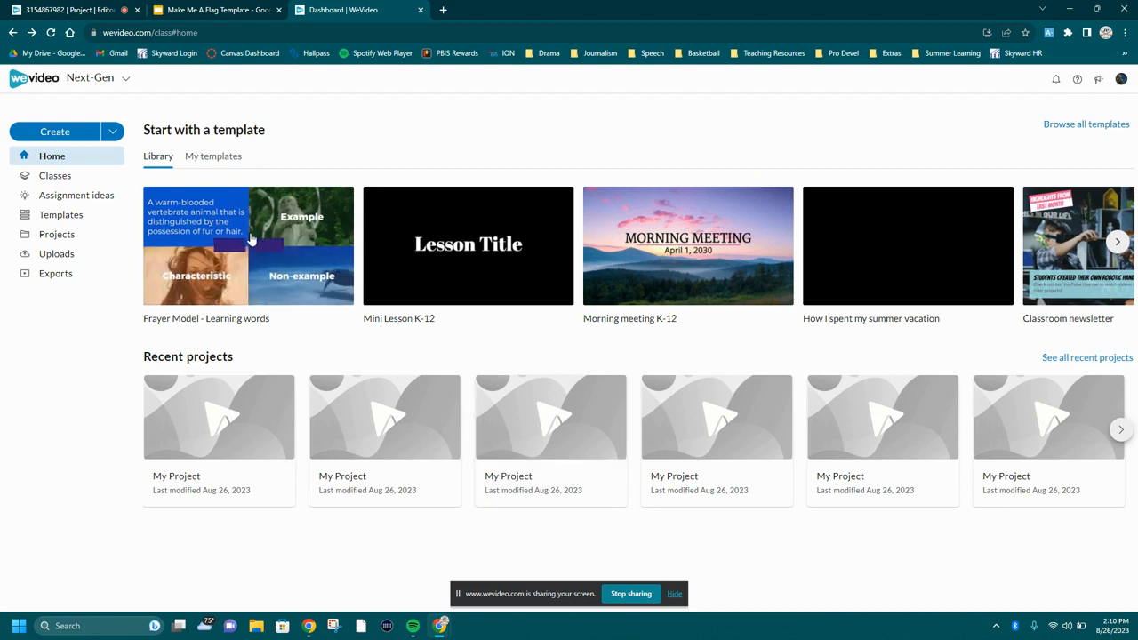
{"action": "left_click", "coordinate": [113, 134]}
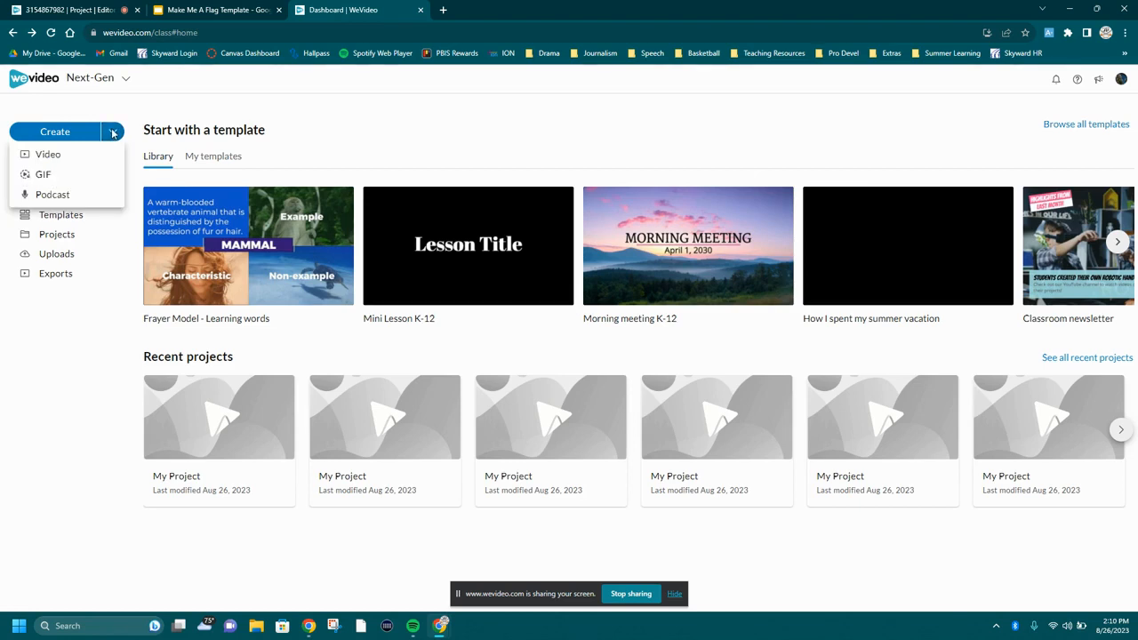
{"action": "left_click", "coordinate": [49, 154]}
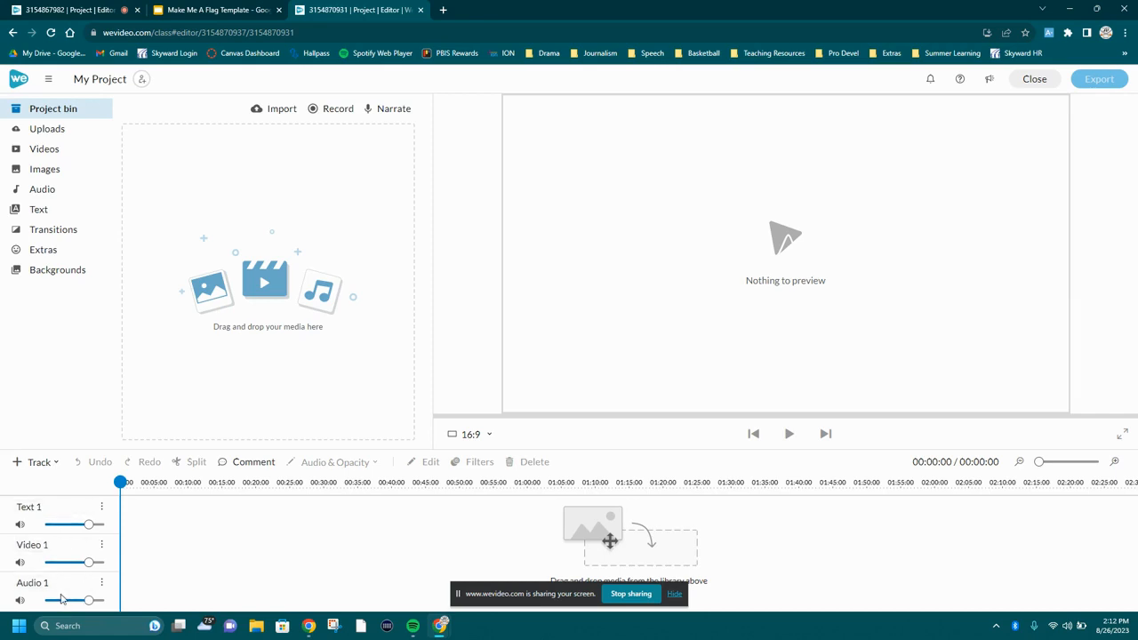
Step: Add a second audio track to the timeline and delete it again
{"action": "left_click", "coordinate": [55, 462]}
{"action": "left_click", "coordinate": [56, 507]}
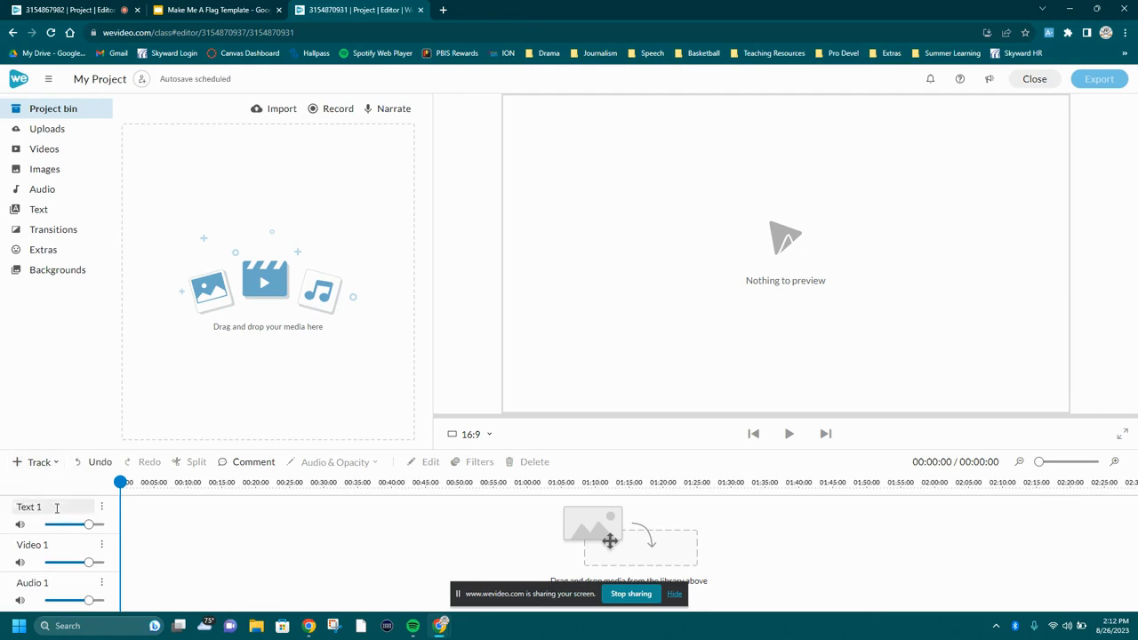
{"action": "scroll", "coordinate": [56, 551], "scroll_direction": "down", "scroll_amount": 1}
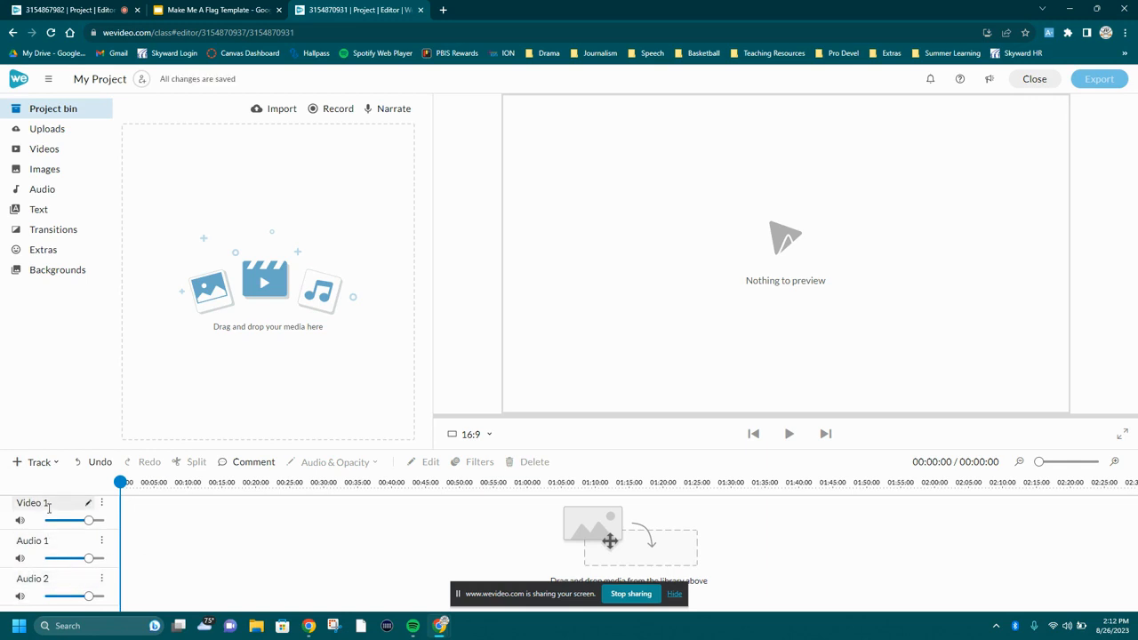
{"action": "scroll", "coordinate": [48, 508], "scroll_direction": "up", "scroll_amount": 1}
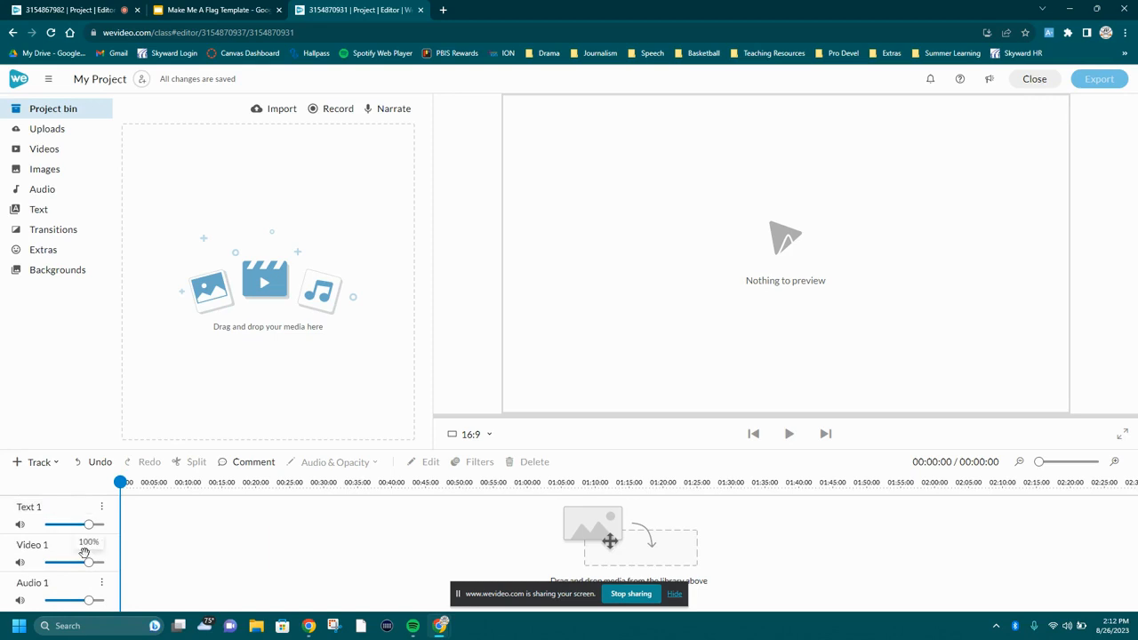
{"action": "scroll", "coordinate": [84, 552], "scroll_direction": "down", "scroll_amount": 1}
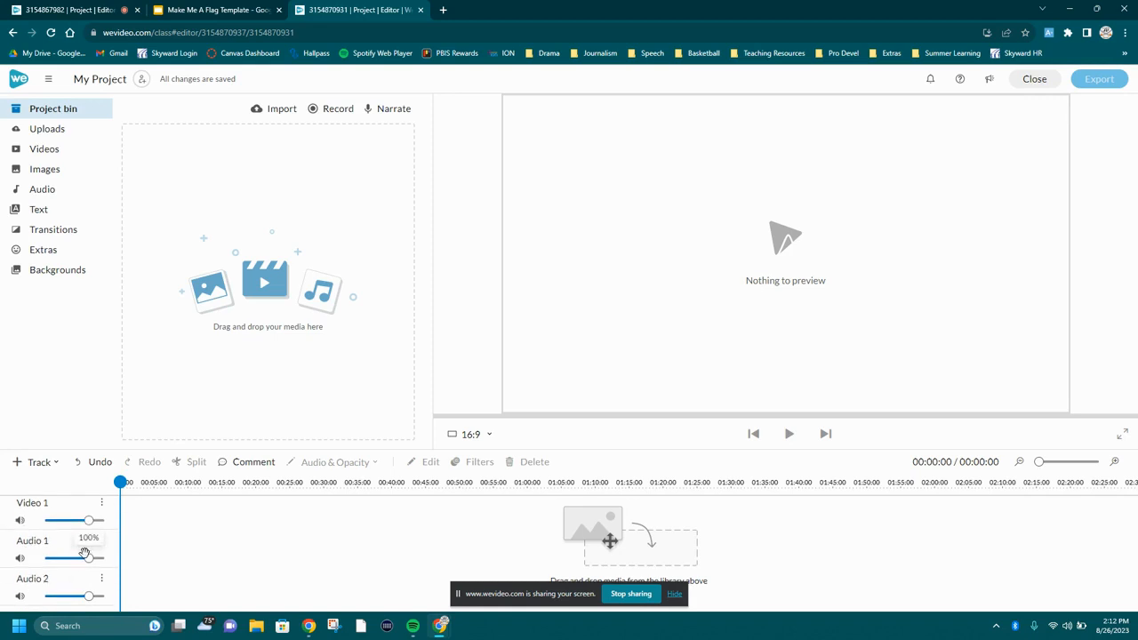
{"action": "left_click", "coordinate": [102, 579]}
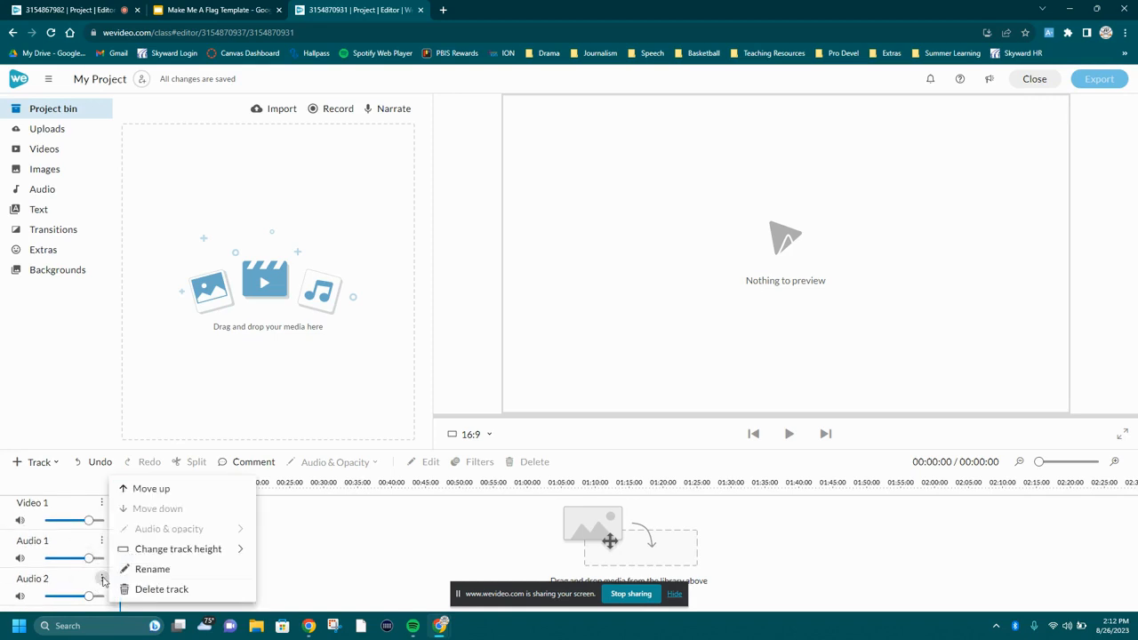
{"action": "left_click", "coordinate": [155, 589]}
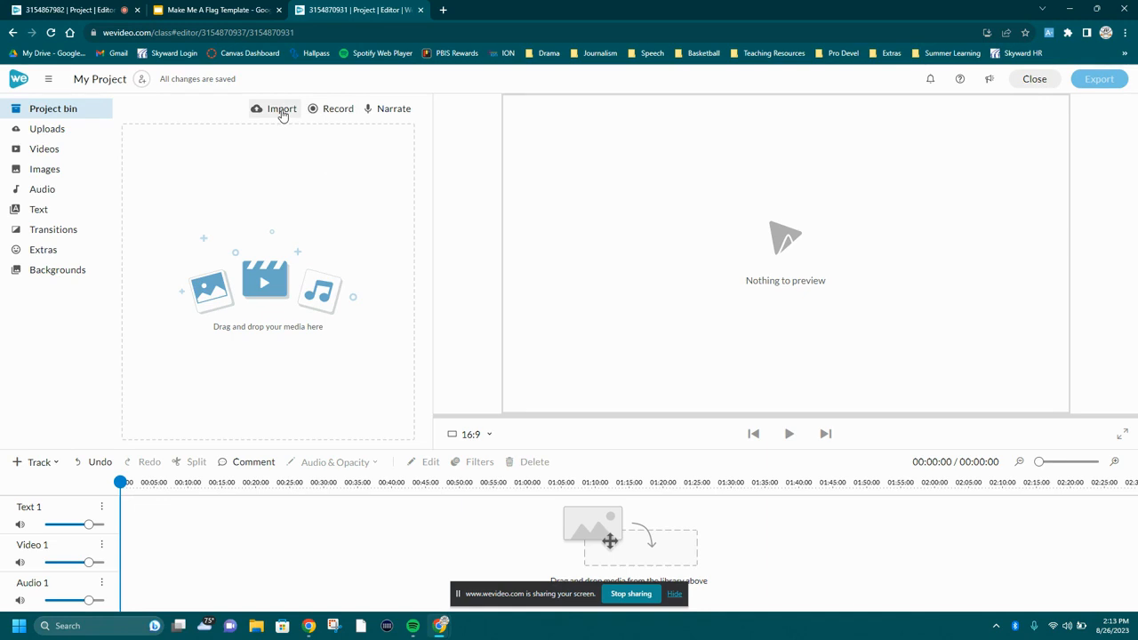
Step: Set up a screen-only recording with Default - Microphone Array (Realtek(R) Audio) as the audio source
{"action": "left_click", "coordinate": [338, 110]}
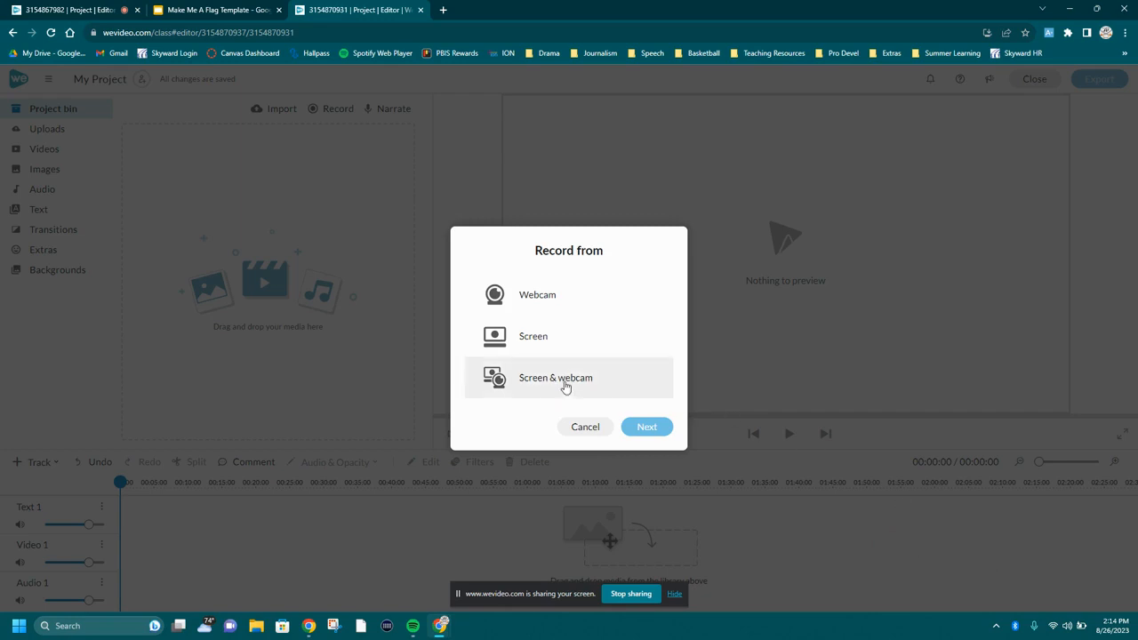
{"action": "left_click", "coordinate": [606, 337]}
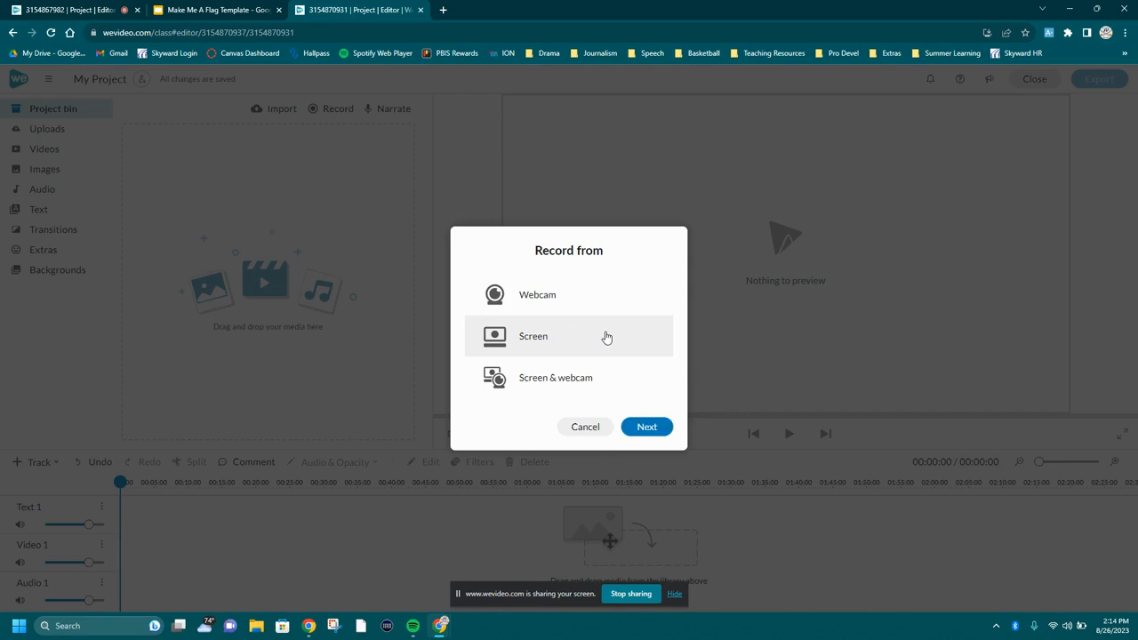
{"action": "left_click", "coordinate": [650, 429]}
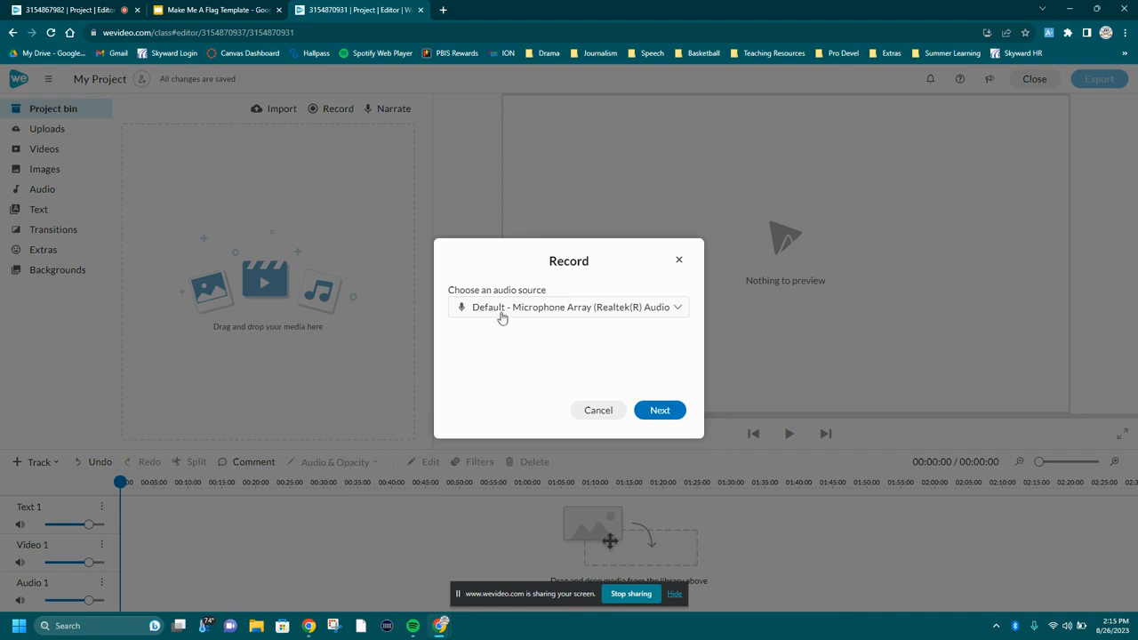
{"action": "left_click", "coordinate": [678, 309]}
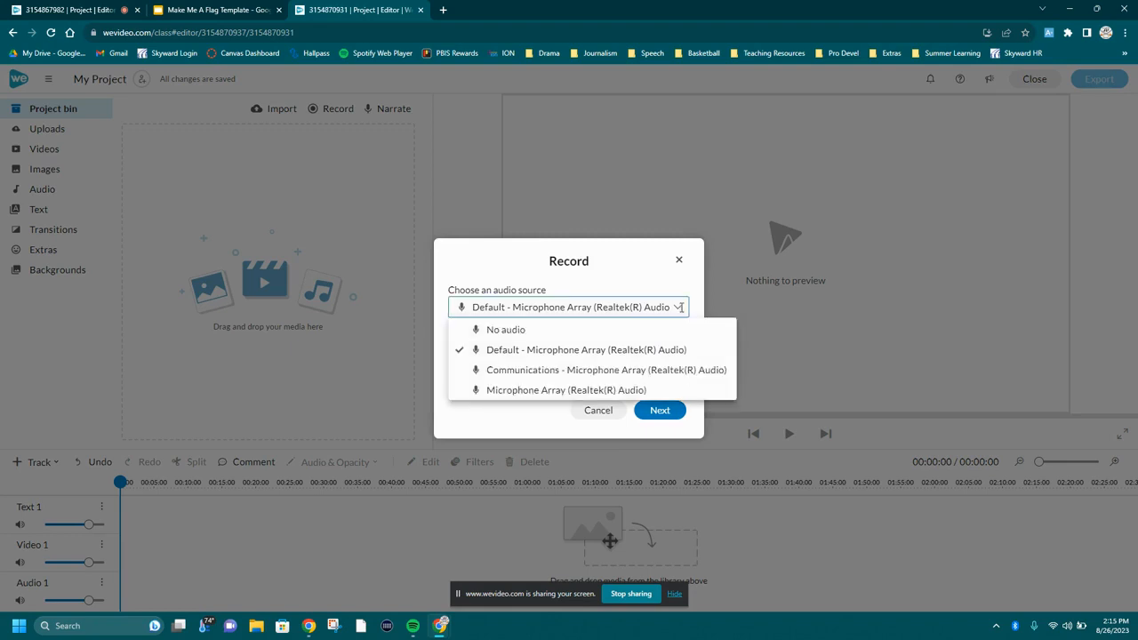
{"action": "left_click", "coordinate": [647, 353]}
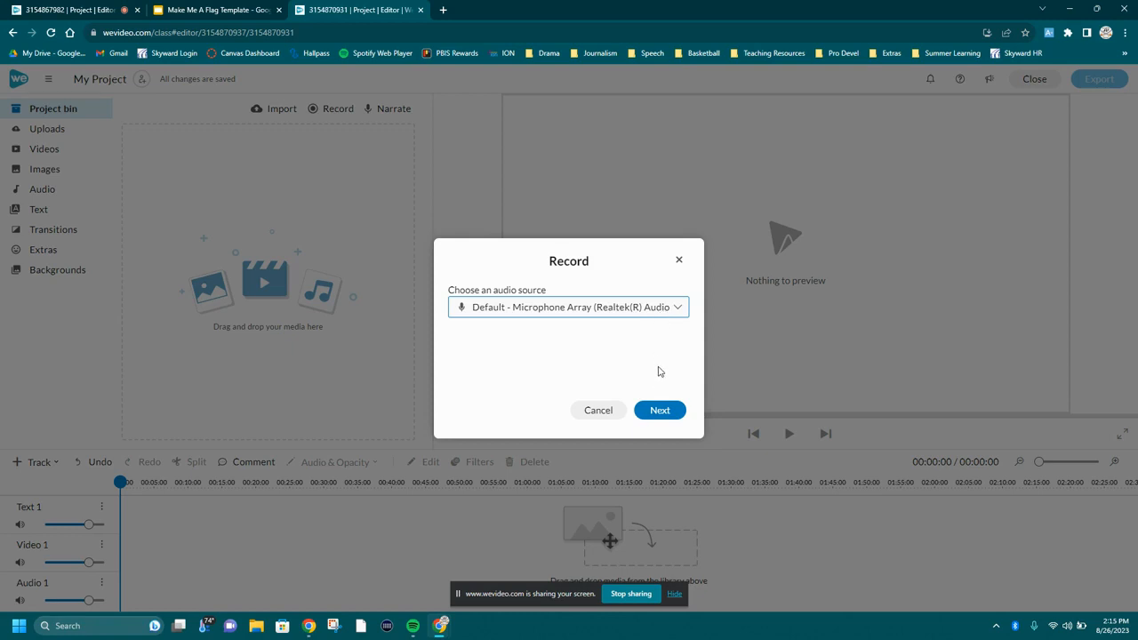
{"action": "left_click", "coordinate": [660, 414]}
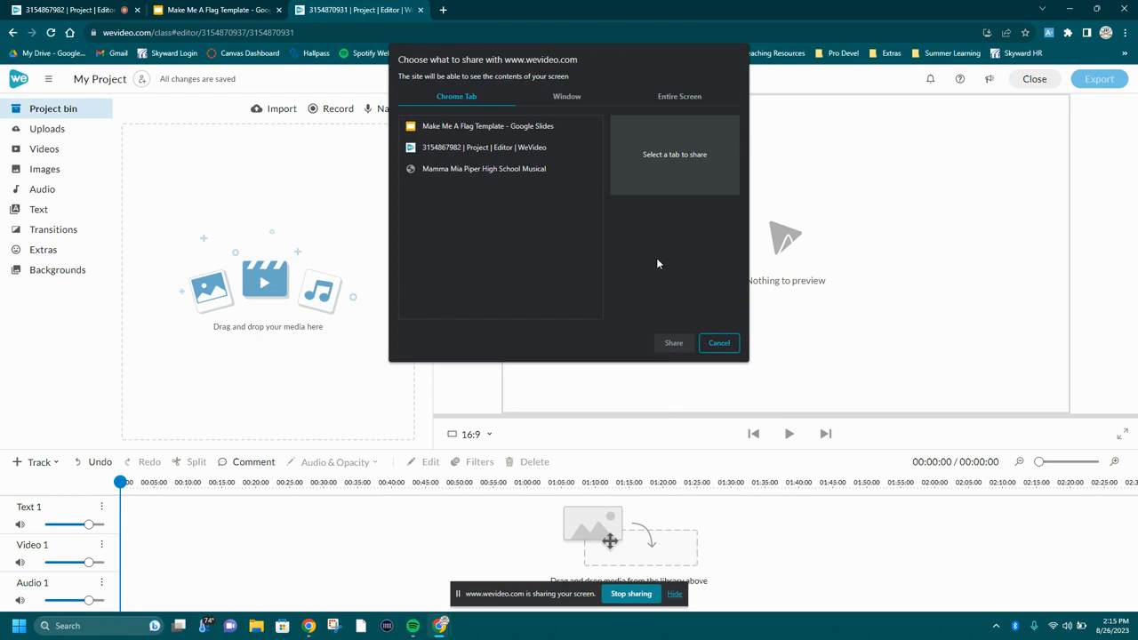
Step: Share the Make Me A Flag Template browser tab for the recording and present its flag slide as a slideshow
{"action": "left_click", "coordinate": [438, 126]}
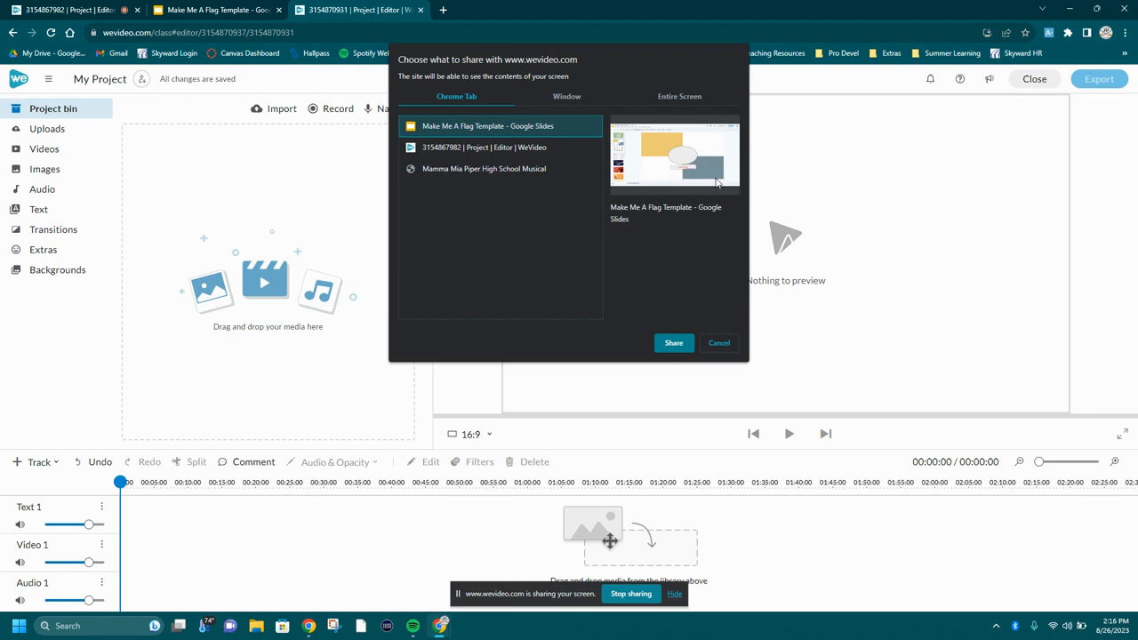
{"action": "left_click", "coordinate": [674, 344]}
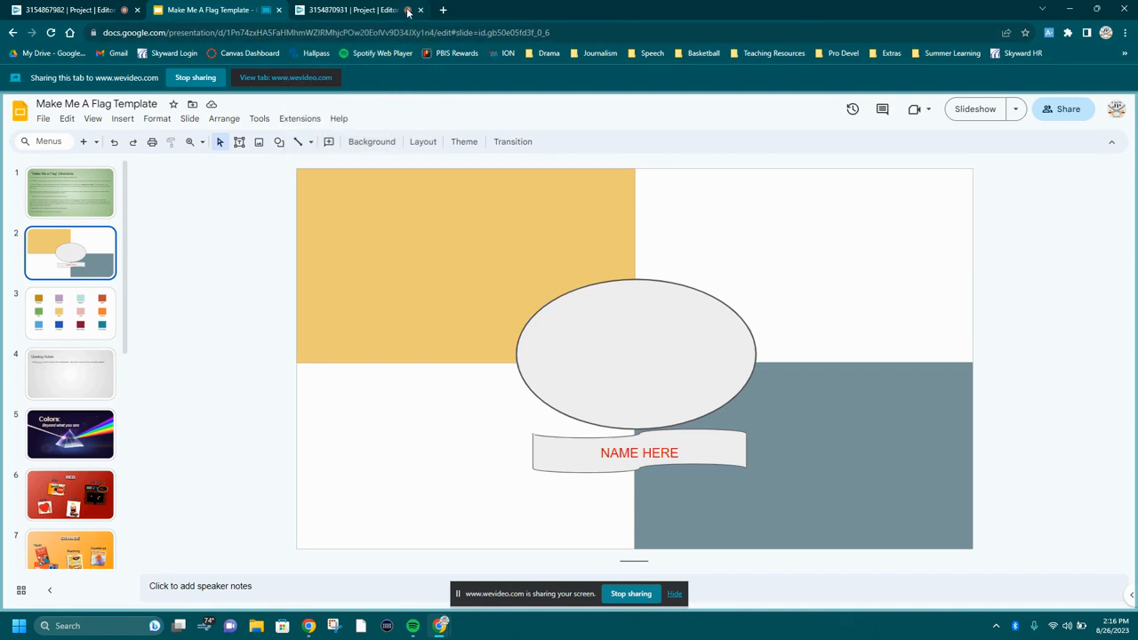
{"action": "mouse_move", "coordinate": [409, 10]}
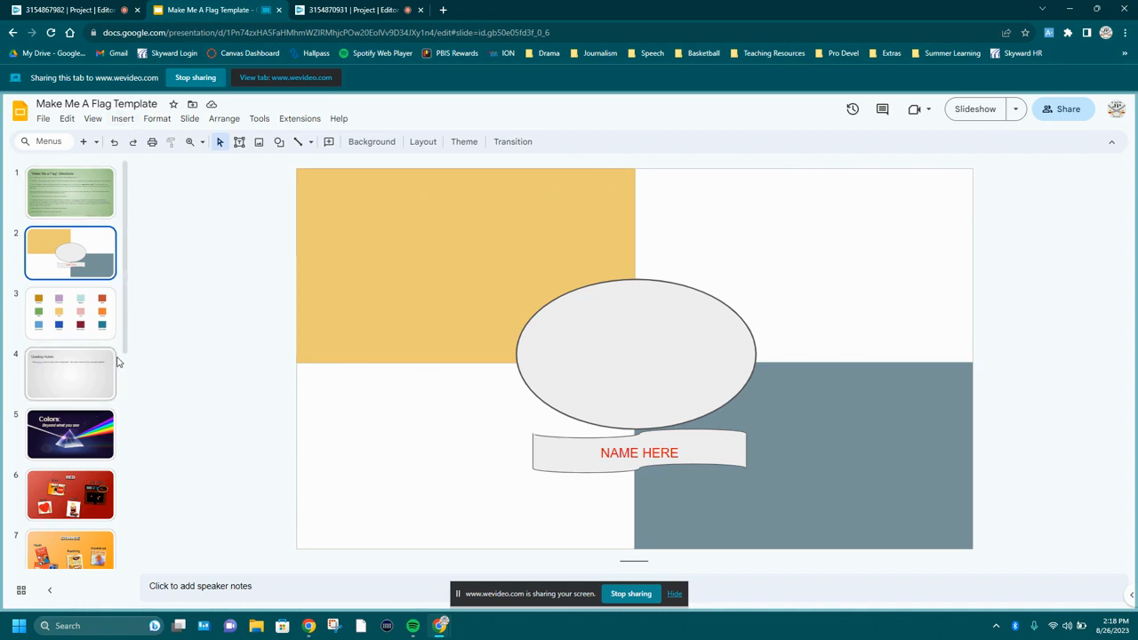
{"action": "left_click", "coordinate": [975, 110]}
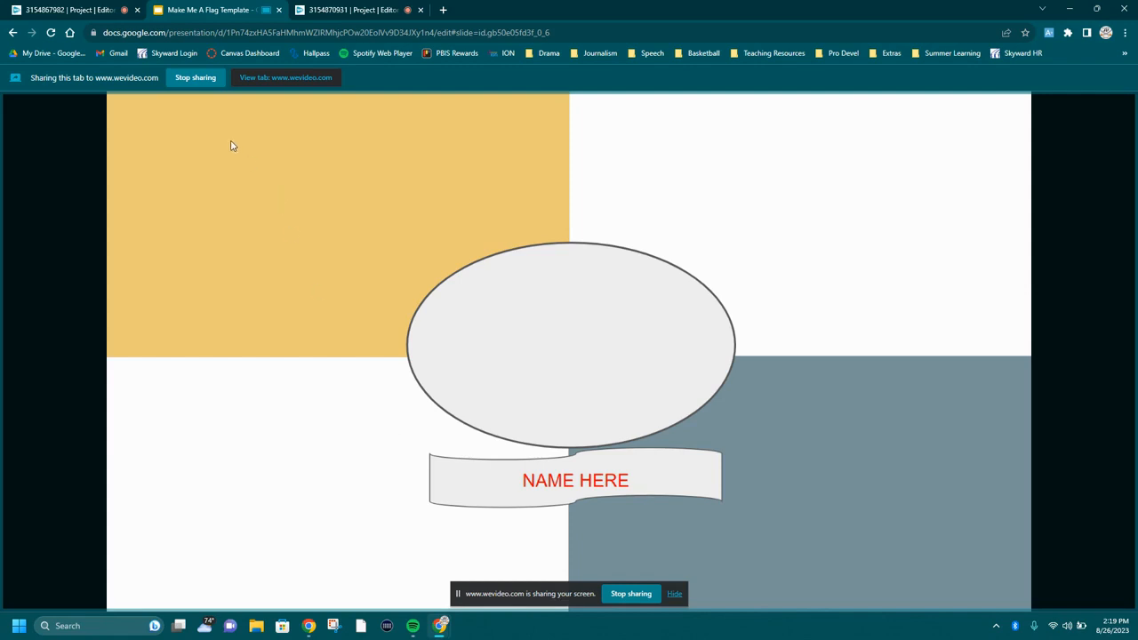
Step: Stop sharing the slides, return to the WeVideo project and save the screen recording
{"action": "left_click", "coordinate": [195, 79]}
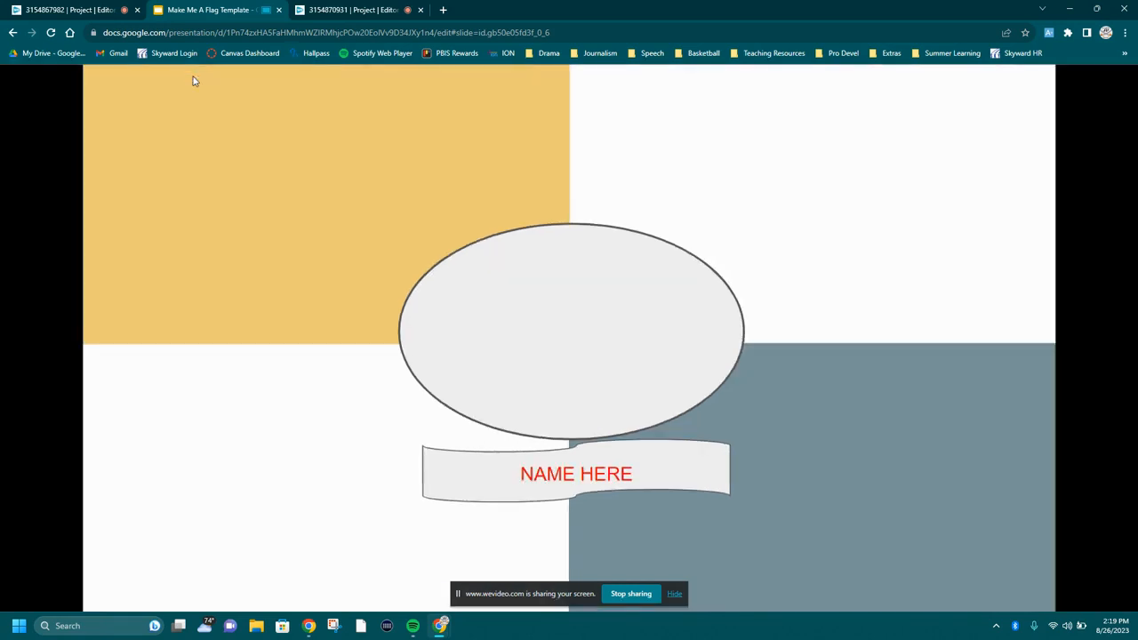
{"action": "left_click", "coordinate": [356, 9]}
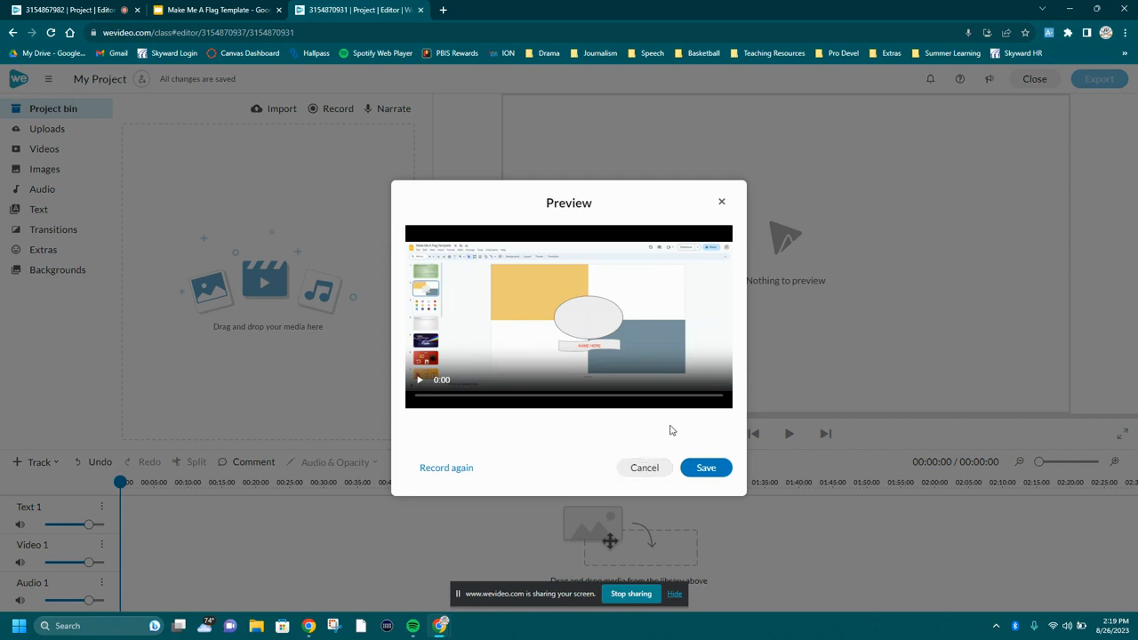
{"action": "left_click", "coordinate": [707, 469]}
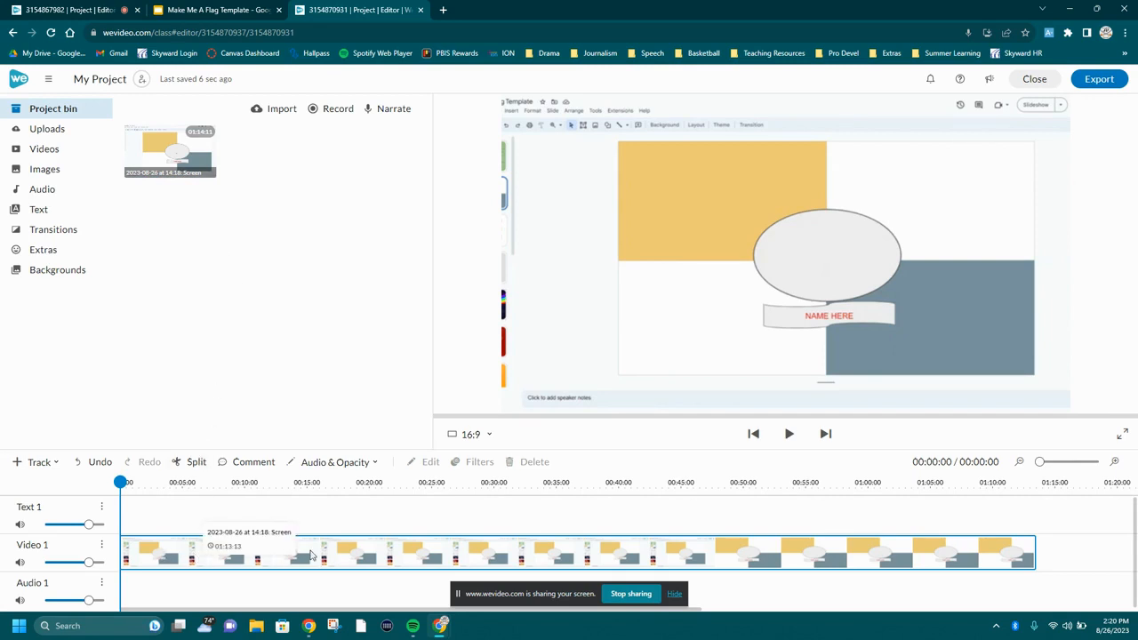
Step: Remove the recording clip from the timeline and place it again from the project bin at the start of Video 1
{"action": "left_click", "coordinate": [371, 554]}
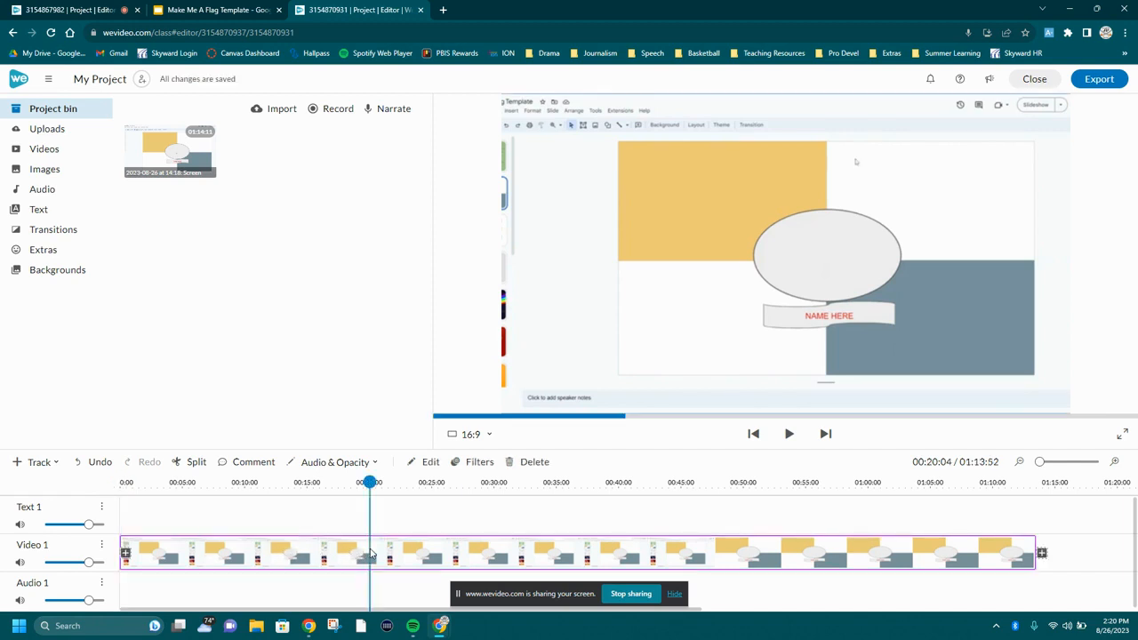
{"action": "key", "text": "Delete"}
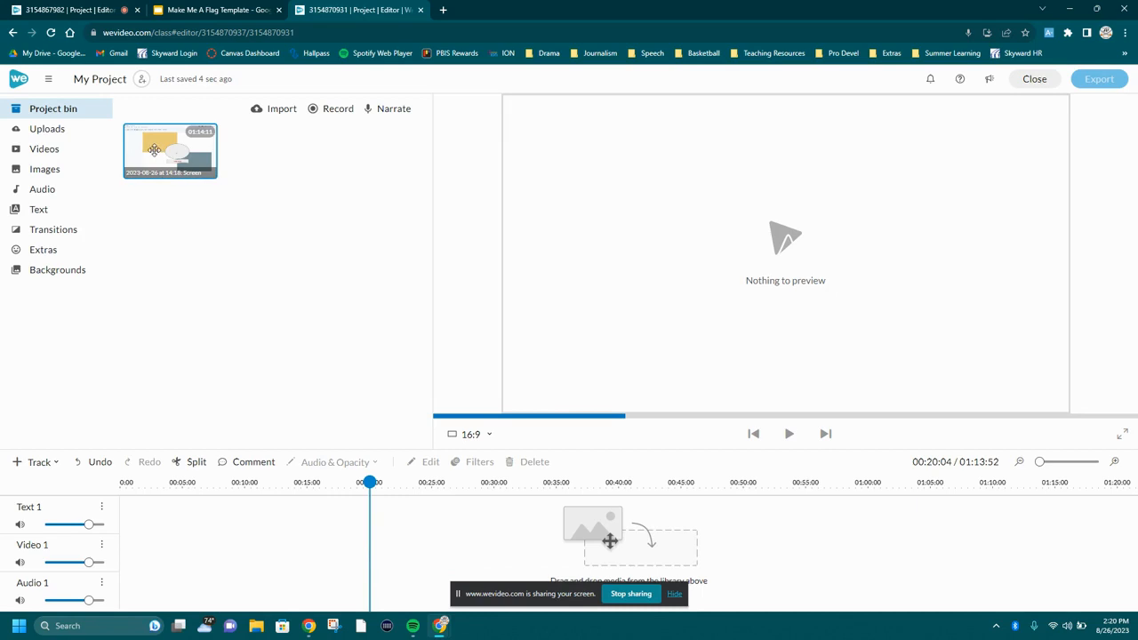
{"action": "left_click_drag", "start_coordinate": [154, 150], "coordinate": [126, 556]}
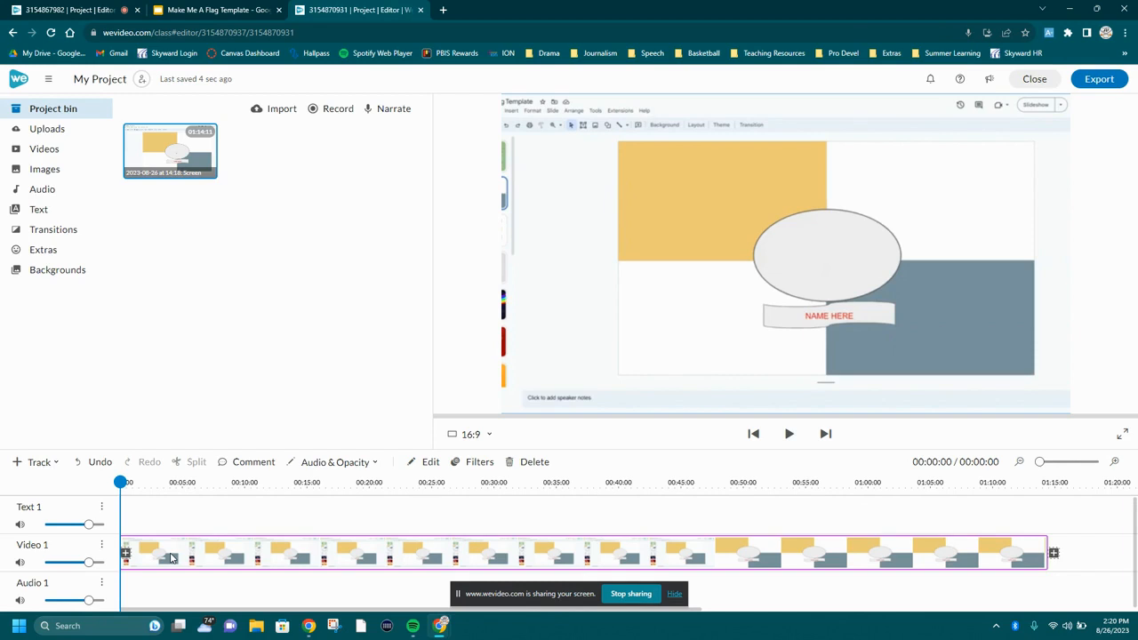
Step: Split the recording clip on Video 1 at 00:43:64
{"action": "left_click", "coordinate": [120, 483]}
{"action": "left_click_drag", "start_coordinate": [120, 482], "coordinate": [665, 501]}
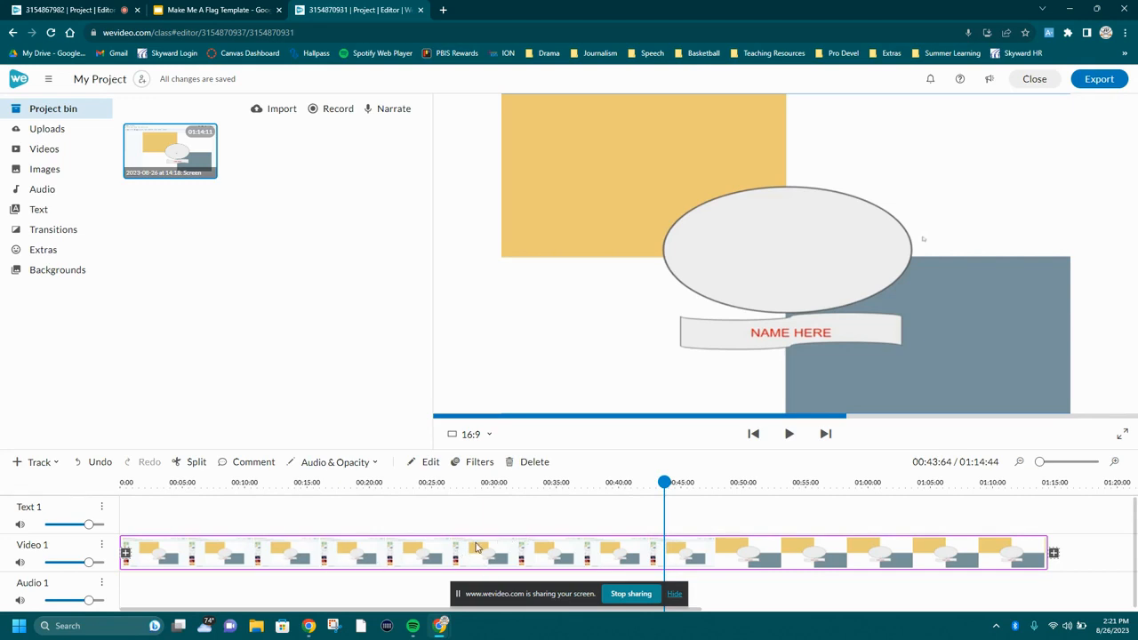
{"action": "left_click", "coordinate": [193, 463]}
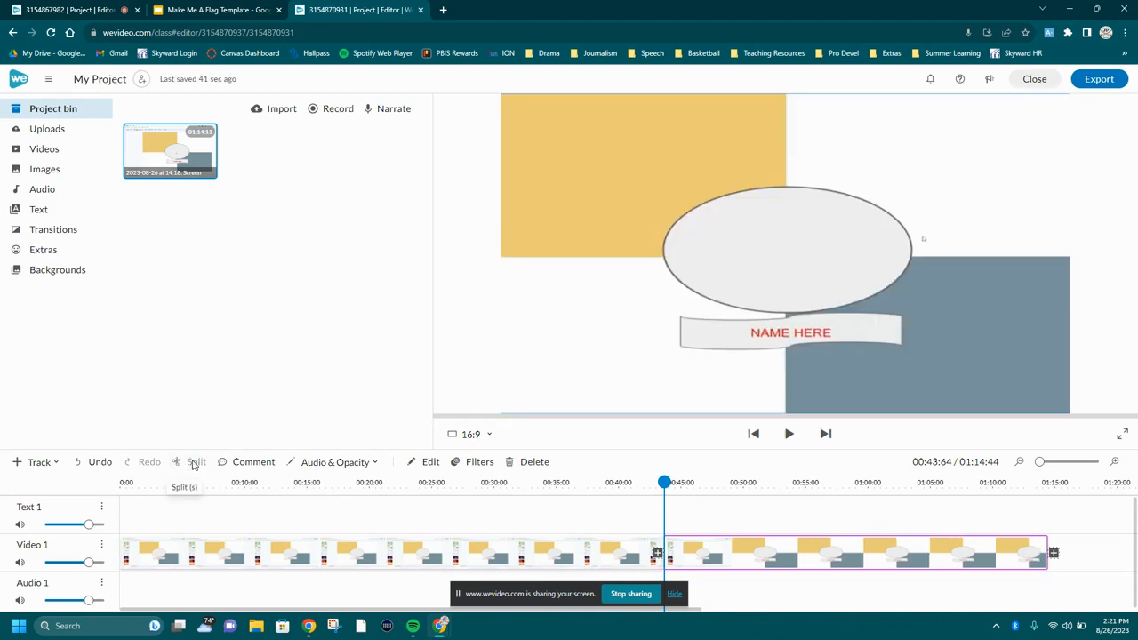
Step: Delete the first part of the split clip and move the remaining part to the start of Video 1
{"action": "left_click", "coordinate": [237, 562]}
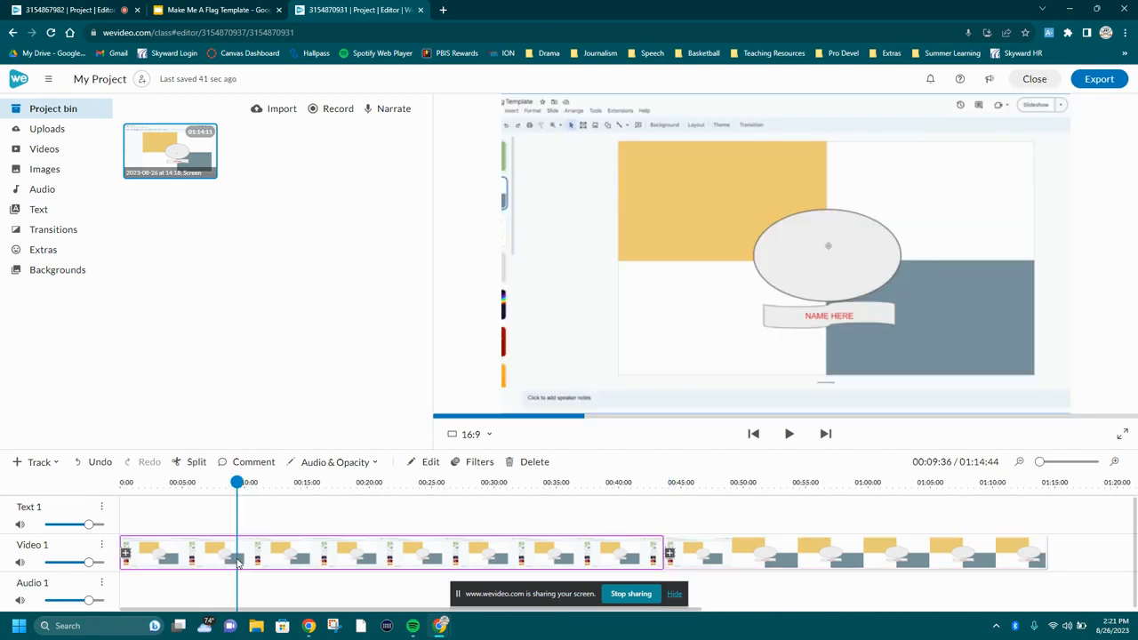
{"action": "key", "text": "Delete"}
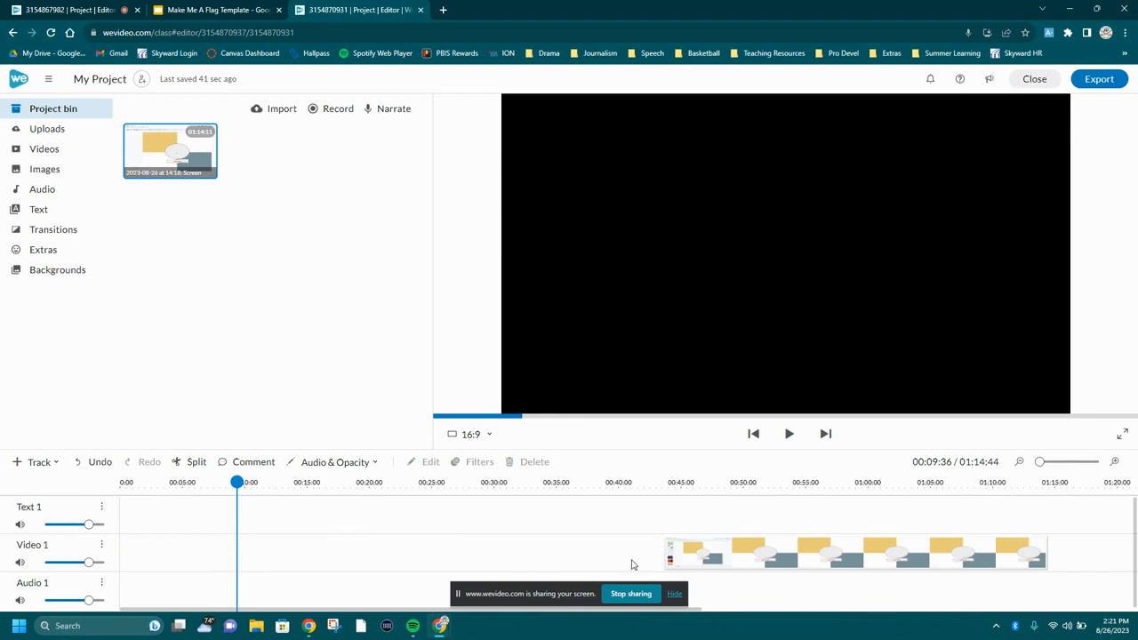
{"action": "left_click_drag", "start_coordinate": [755, 556], "coordinate": [205, 557]}
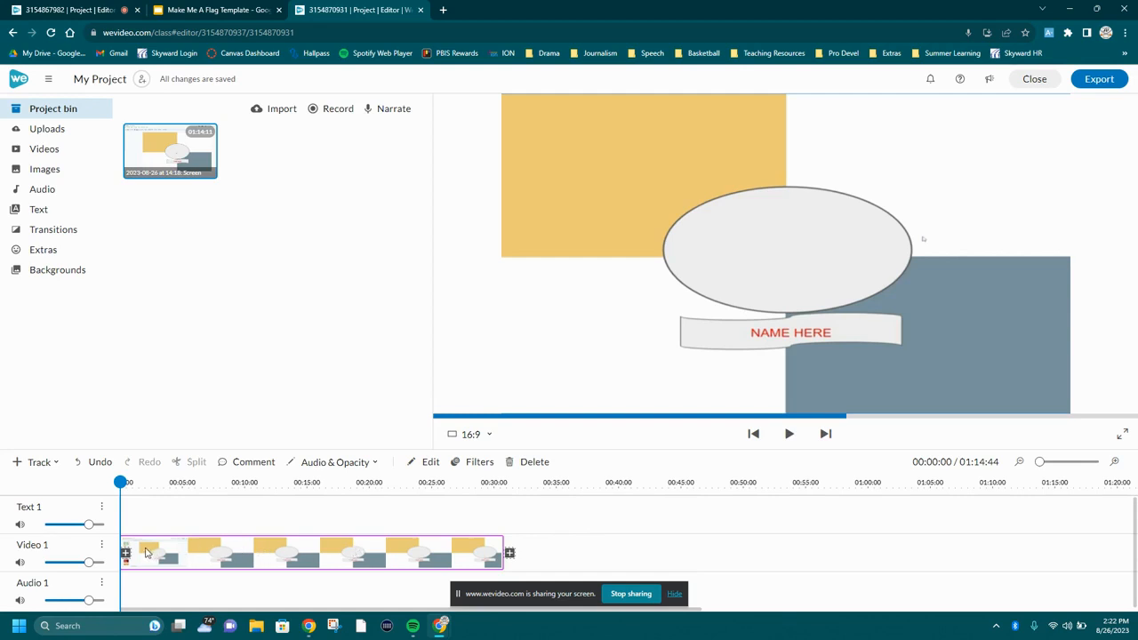
Step: Add a 1-second Cross fade transition to the end of the clip and play it back from about 00:28
{"action": "left_click", "coordinate": [512, 554]}
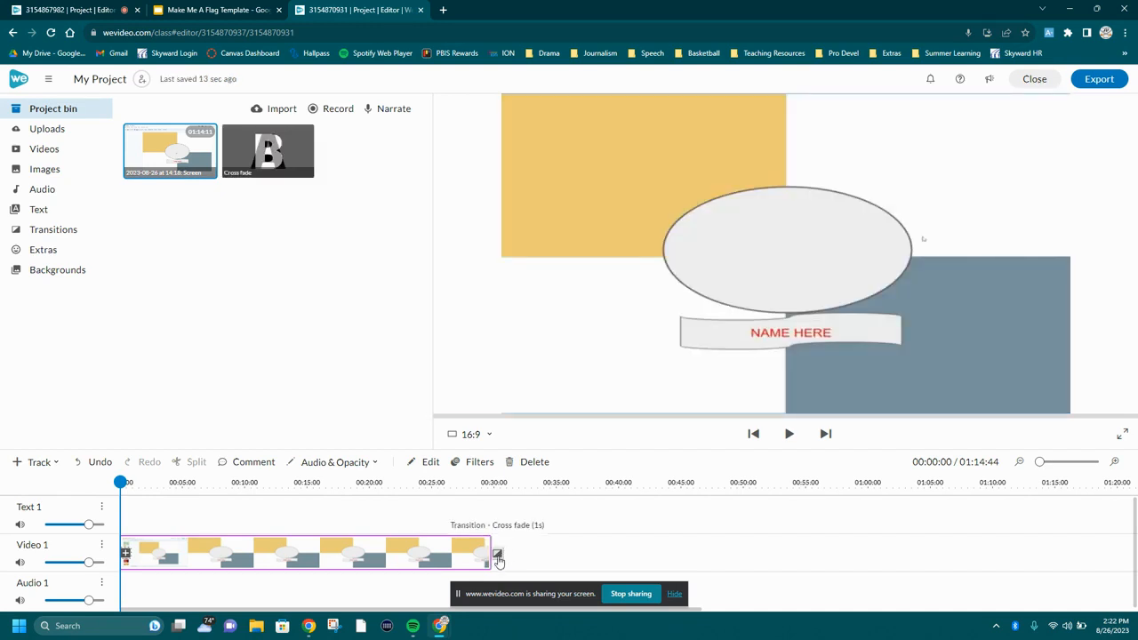
{"action": "left_click", "coordinate": [471, 490]}
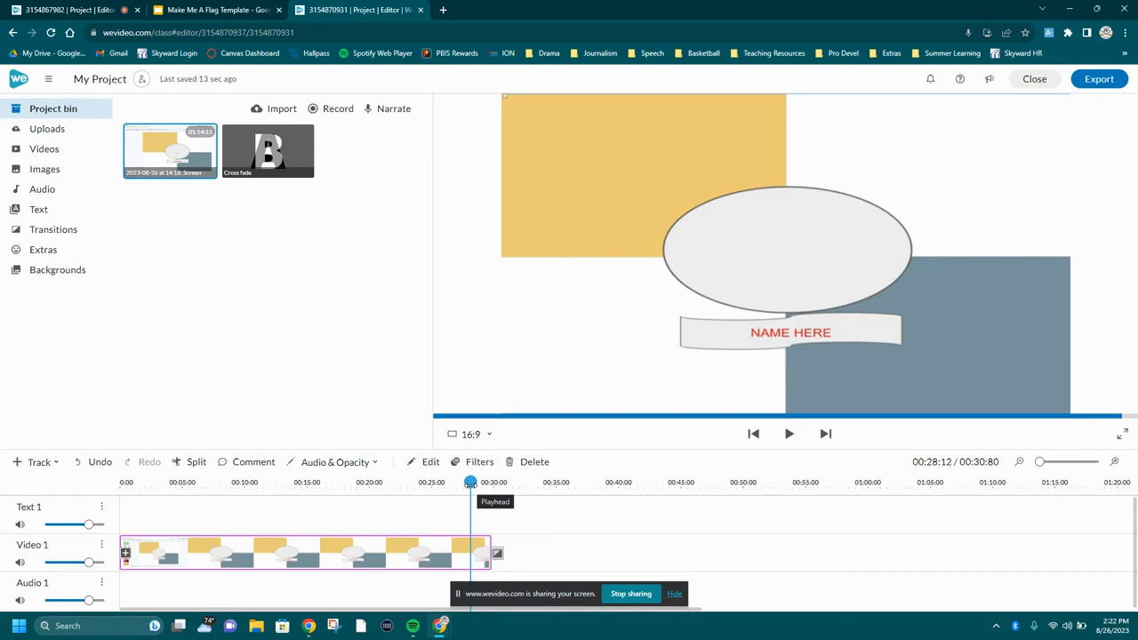
{"action": "key", "text": "space"}
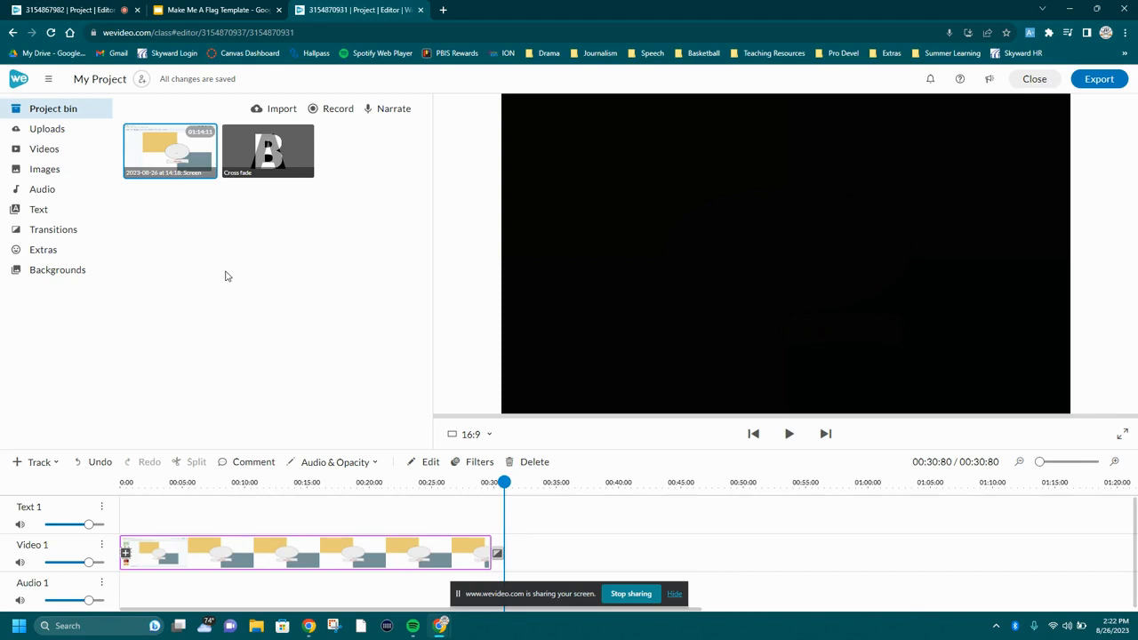
Step: Add the motion title "Customize Text, Colors, and Fonts" with the red background and dark blue circle to the start of Text 1
{"action": "left_click", "coordinate": [54, 210]}
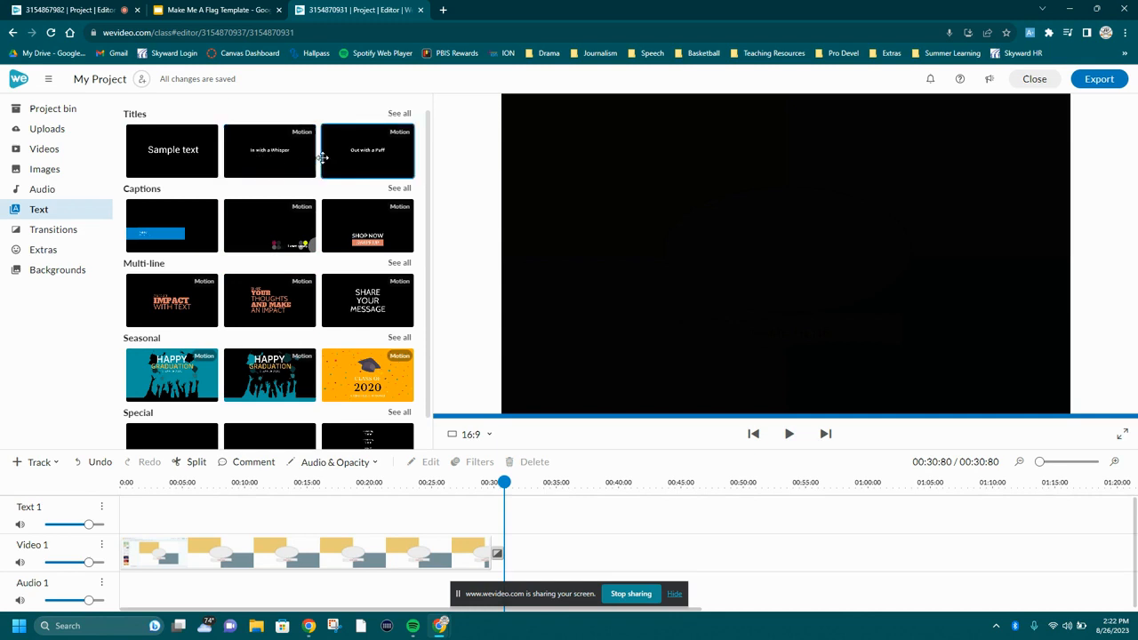
{"action": "left_click", "coordinate": [404, 116]}
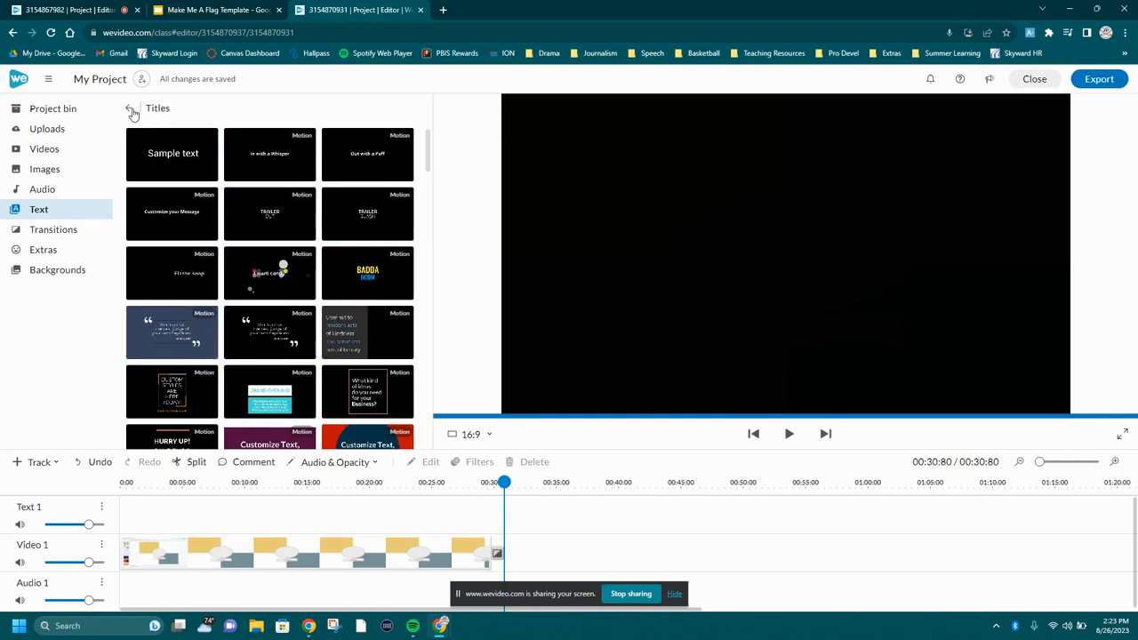
{"action": "scroll", "coordinate": [258, 276], "scroll_direction": "down", "scroll_amount": 3}
{"action": "scroll", "coordinate": [246, 286], "scroll_direction": "down", "scroll_amount": 3}
{"action": "scroll", "coordinate": [246, 286], "scroll_direction": "up", "scroll_amount": 4}
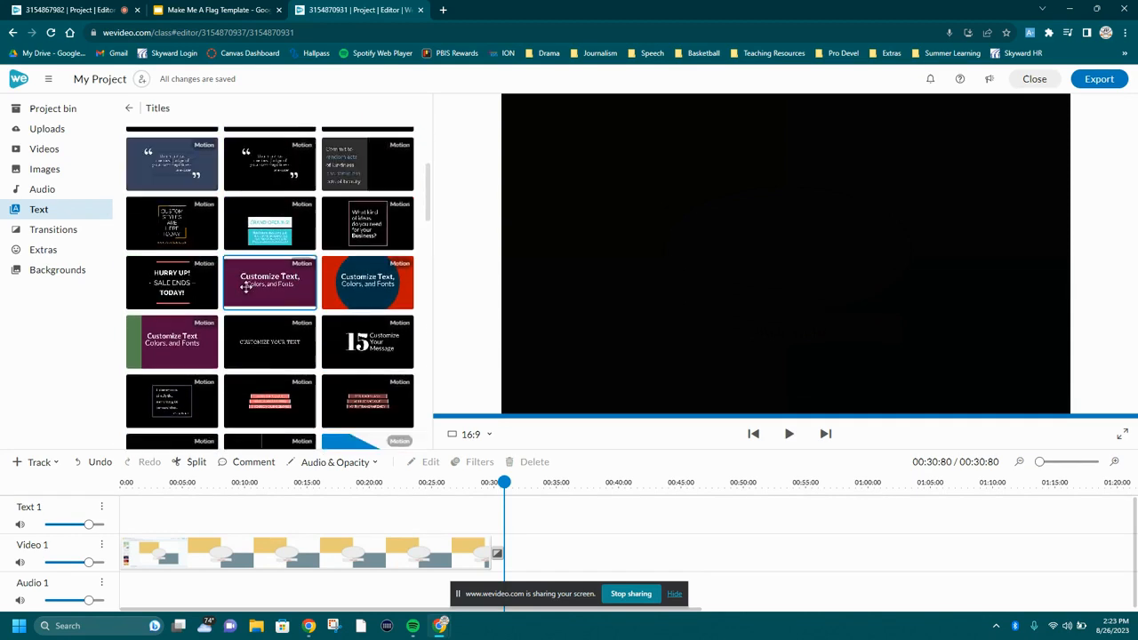
{"action": "scroll", "coordinate": [247, 287], "scroll_direction": "up", "scroll_amount": 1}
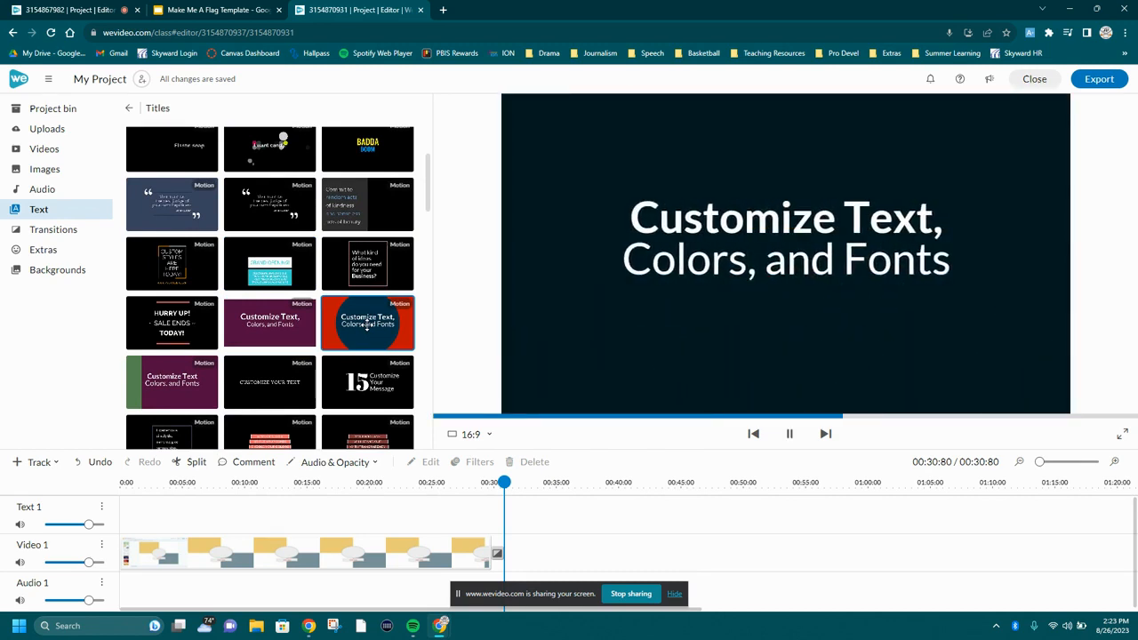
{"action": "left_click_drag", "start_coordinate": [368, 325], "coordinate": [127, 514]}
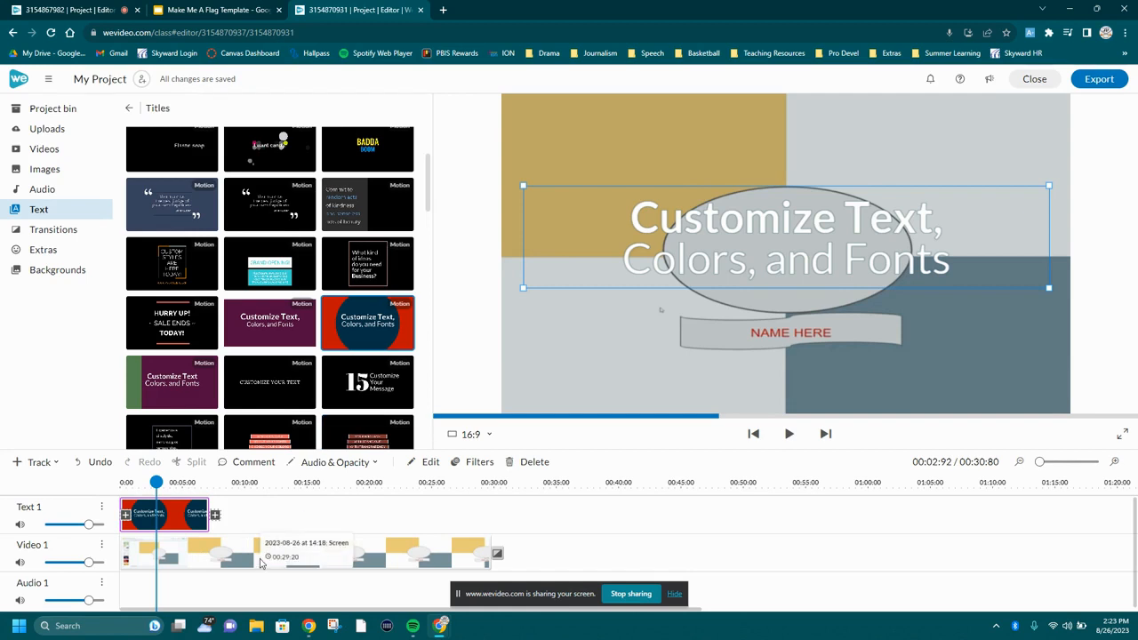
Step: Move the recording clip on Video 1 to start right after the title, removing its end transition and adding one again
{"action": "left_click_drag", "start_coordinate": [238, 558], "coordinate": [403, 557]}
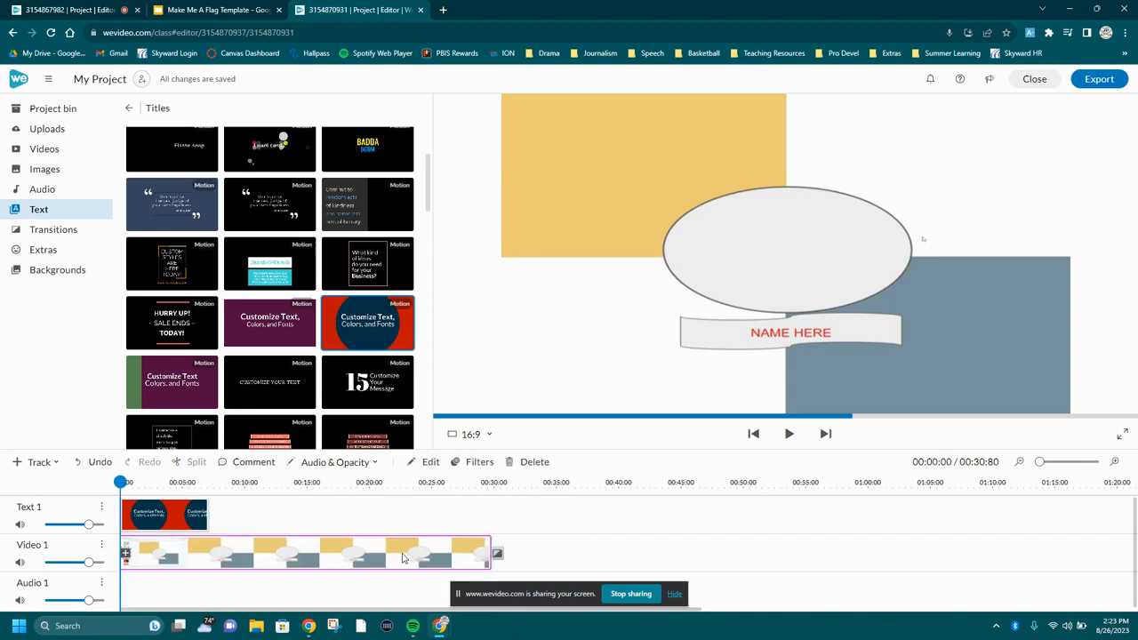
{"action": "left_click", "coordinate": [498, 557]}
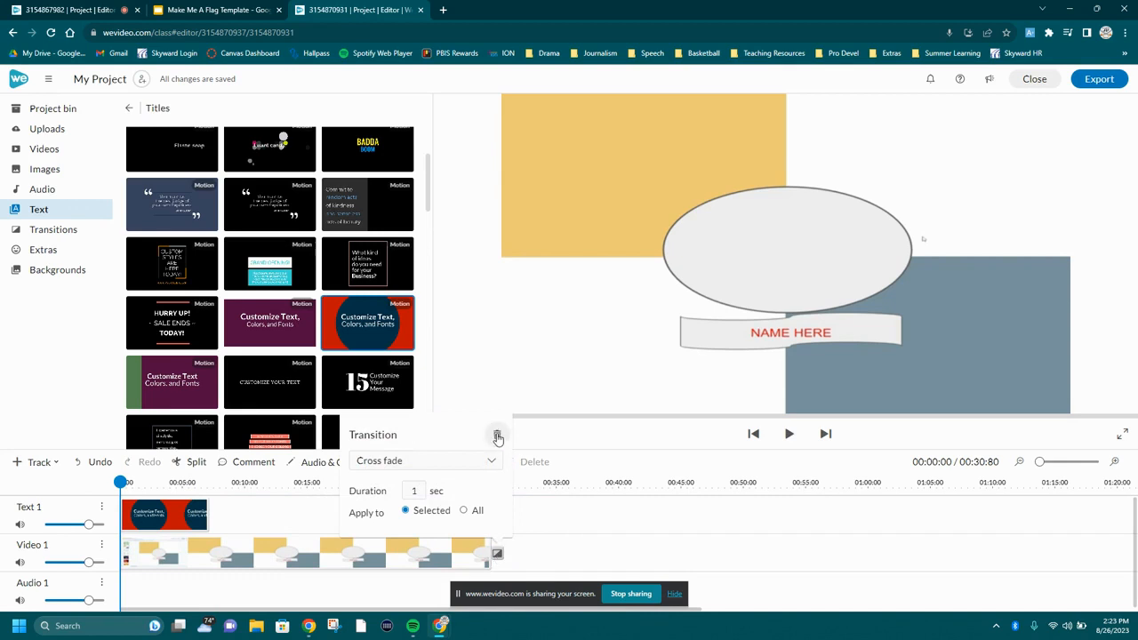
{"action": "left_click", "coordinate": [498, 437]}
{"action": "left_click", "coordinate": [354, 556]}
{"action": "left_click_drag", "start_coordinate": [354, 556], "coordinate": [442, 547]}
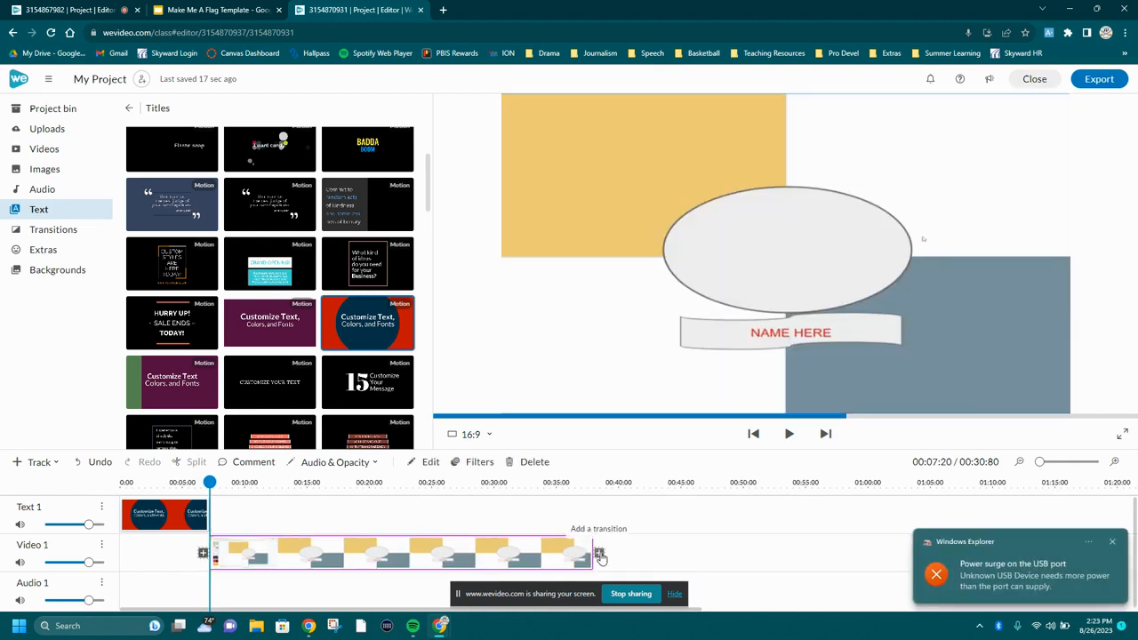
{"action": "left_click", "coordinate": [600, 556]}
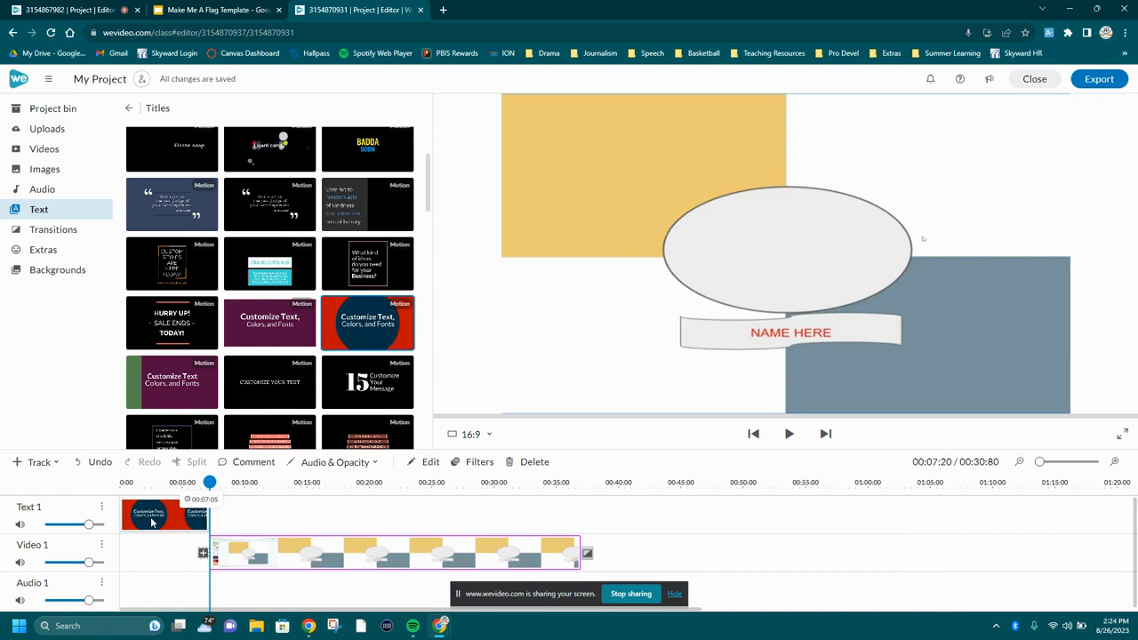
Step: Set the title's first line to "Capn JP's" and its second line to "FLAG"
{"action": "double_click", "coordinate": [152, 523]}
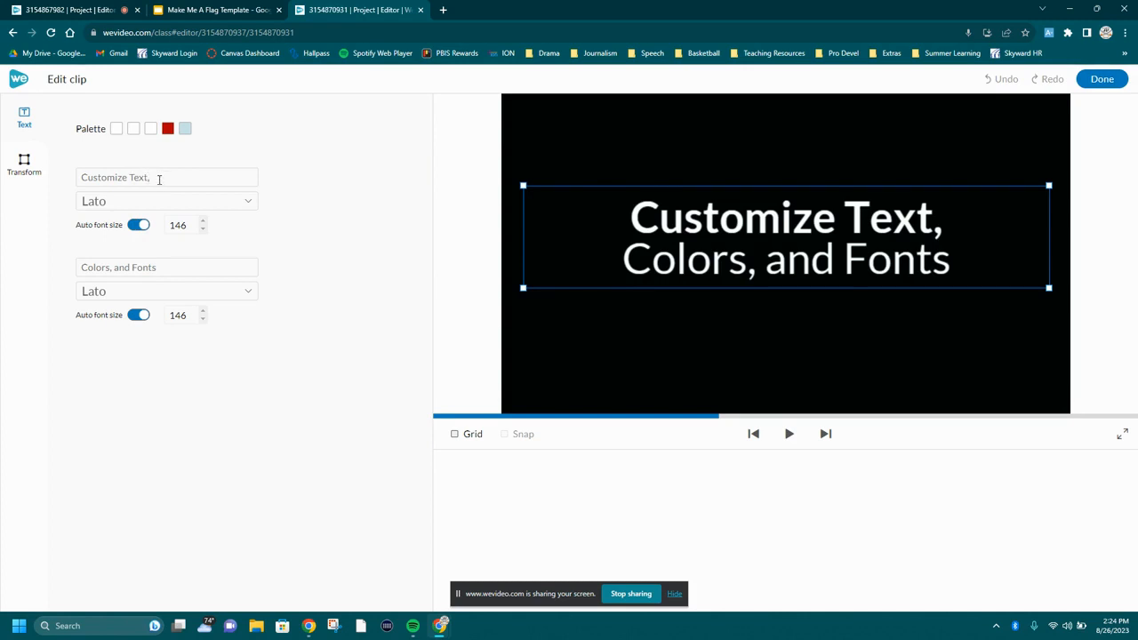
{"action": "left_click", "coordinate": [159, 180]}
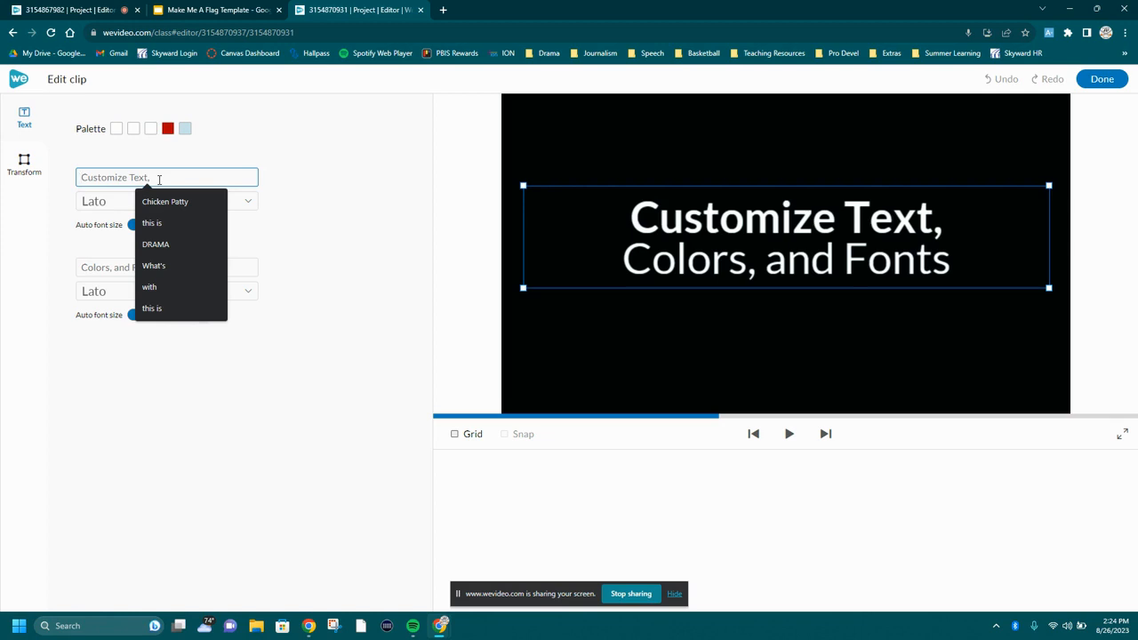
{"action": "type", "text": "Cap"}
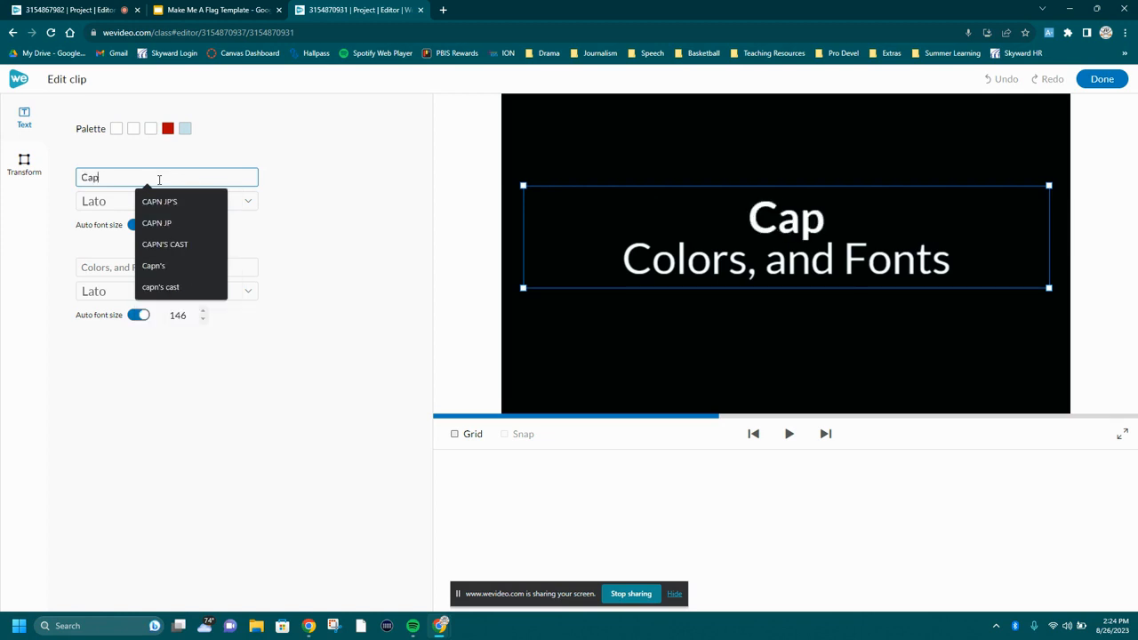
{"action": "type", "text": "n JP's"}
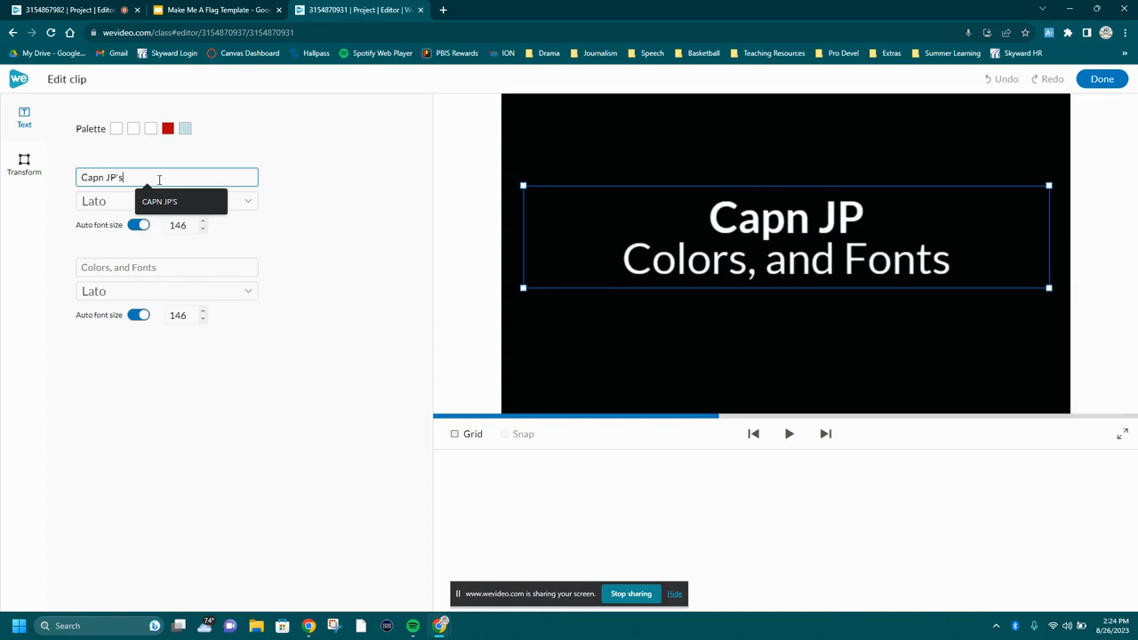
{"action": "left_click", "coordinate": [155, 268]}
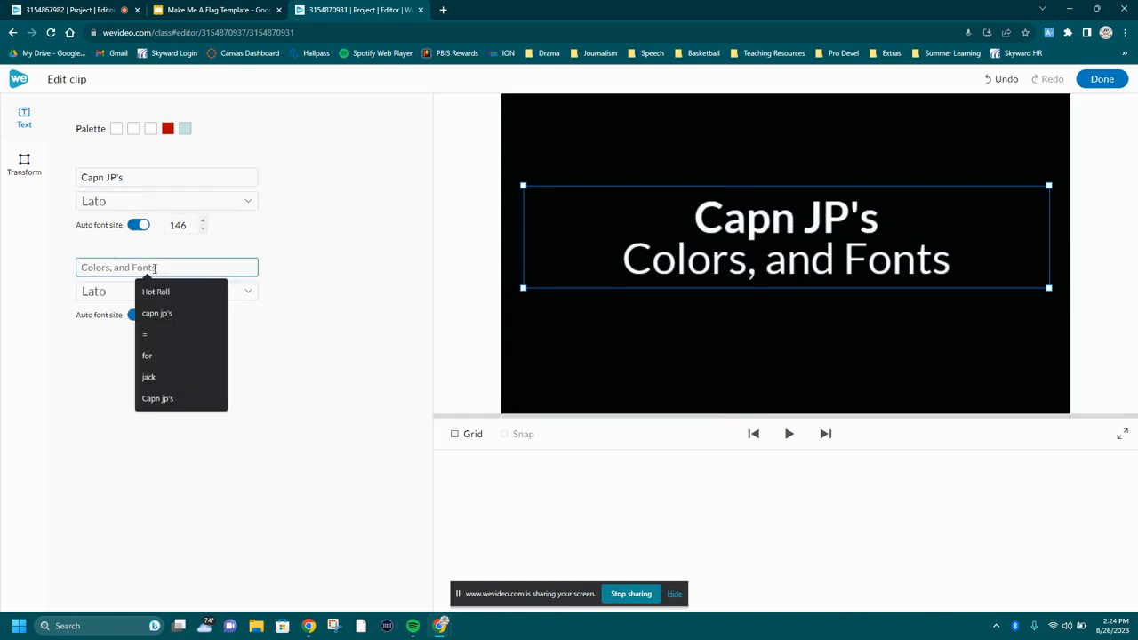
{"action": "type", "text": "FLAG"}
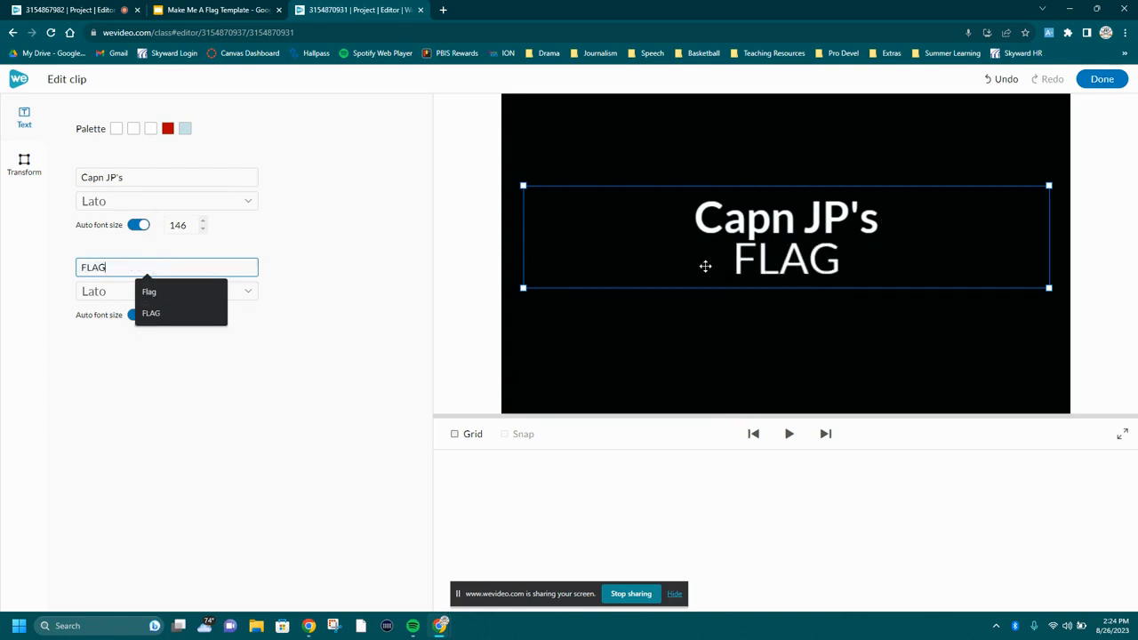
{"action": "left_click", "coordinate": [300, 351]}
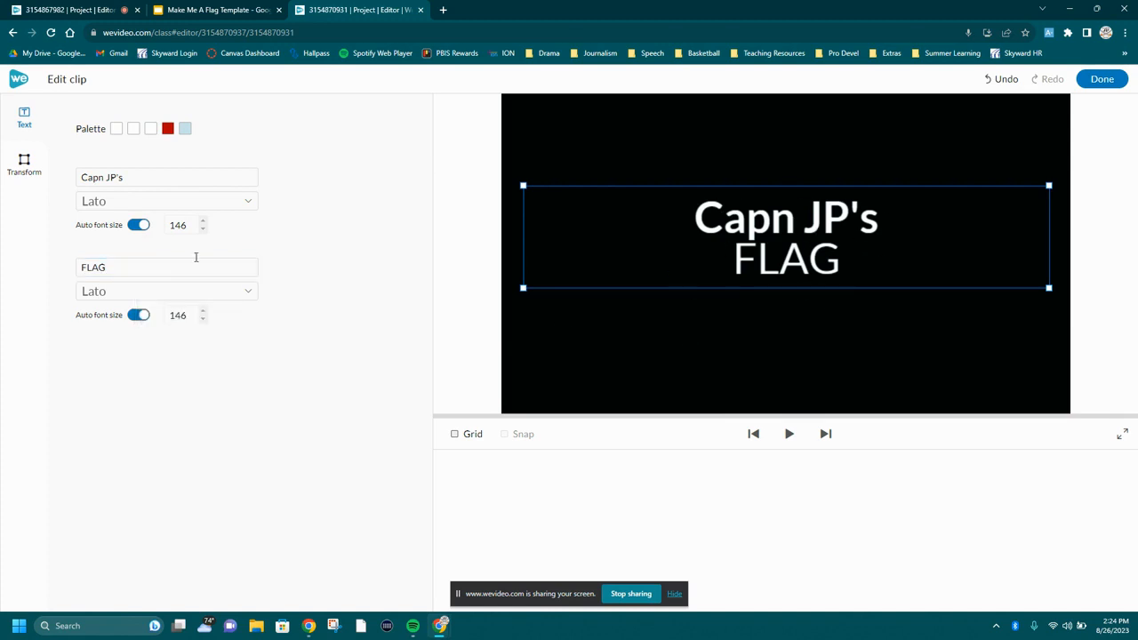
Step: Set the title's first palette colour to teal, rgb(7, 184, 194), for the upper text line
{"action": "left_click", "coordinate": [117, 131]}
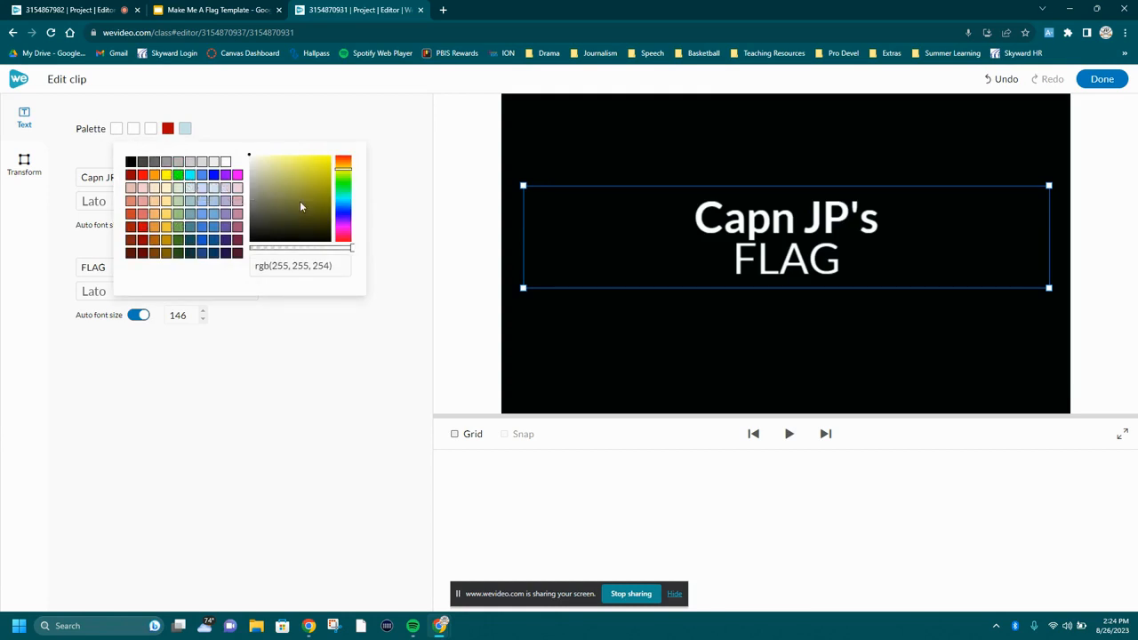
{"action": "left_click_drag", "start_coordinate": [346, 174], "coordinate": [352, 205]}
{"action": "left_click", "coordinate": [328, 181]}
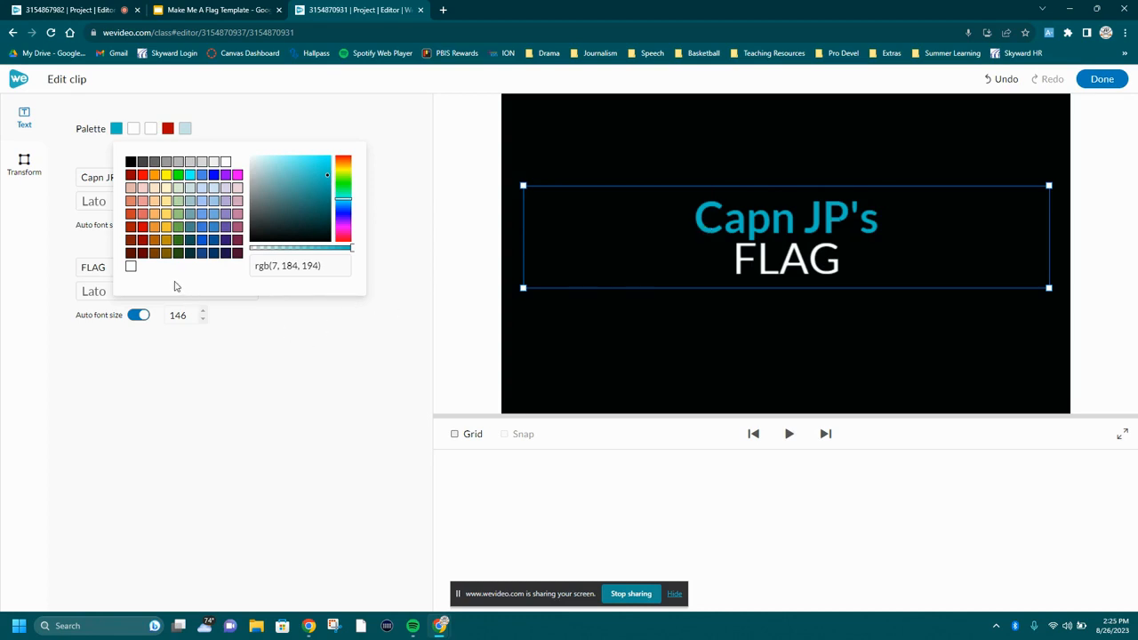
{"action": "left_click", "coordinate": [250, 411]}
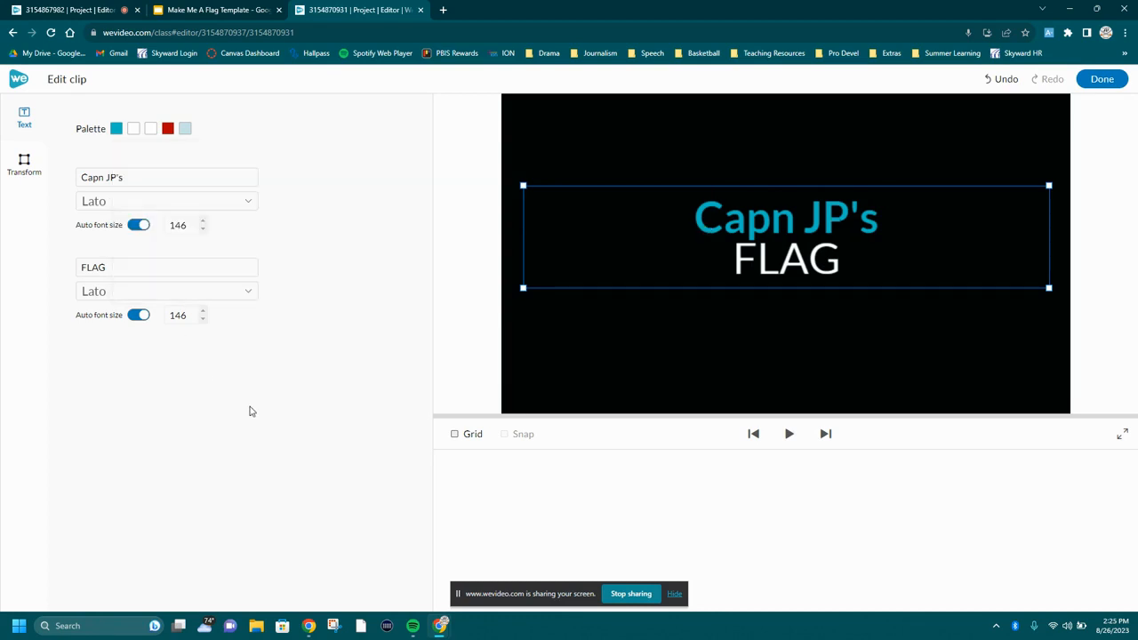
Step: Set the second palette colour to dark gold, rgb(191, 144, 0), for the FLAG line and finish editing the title
{"action": "left_click", "coordinate": [134, 131]}
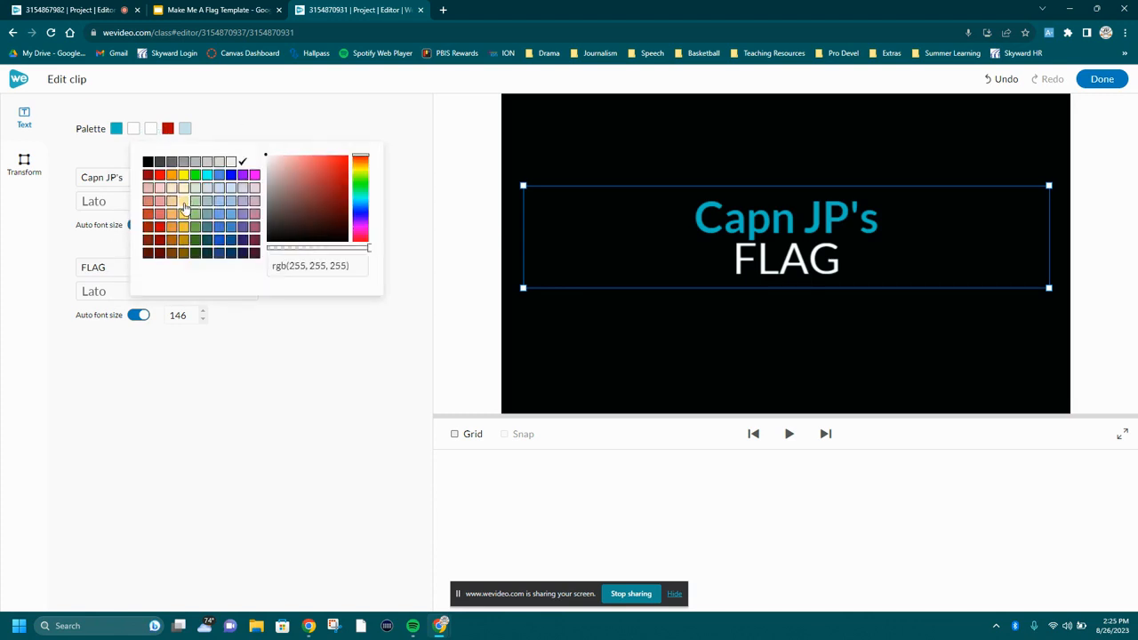
{"action": "left_click", "coordinate": [183, 239]}
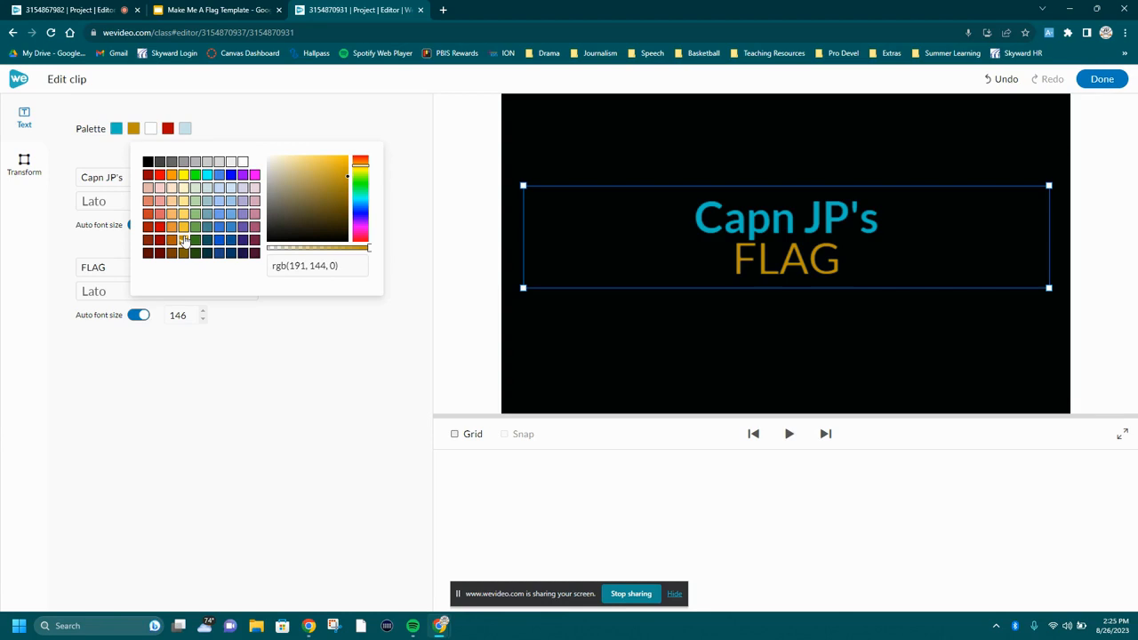
{"action": "left_click", "coordinate": [258, 341]}
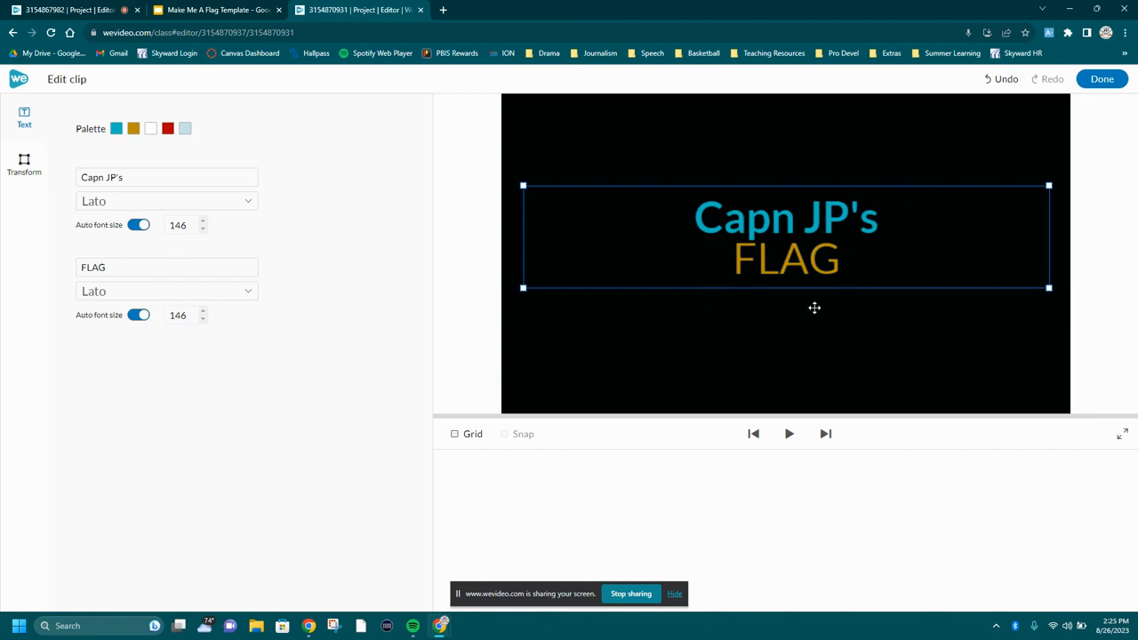
{"action": "left_click", "coordinate": [1103, 88]}
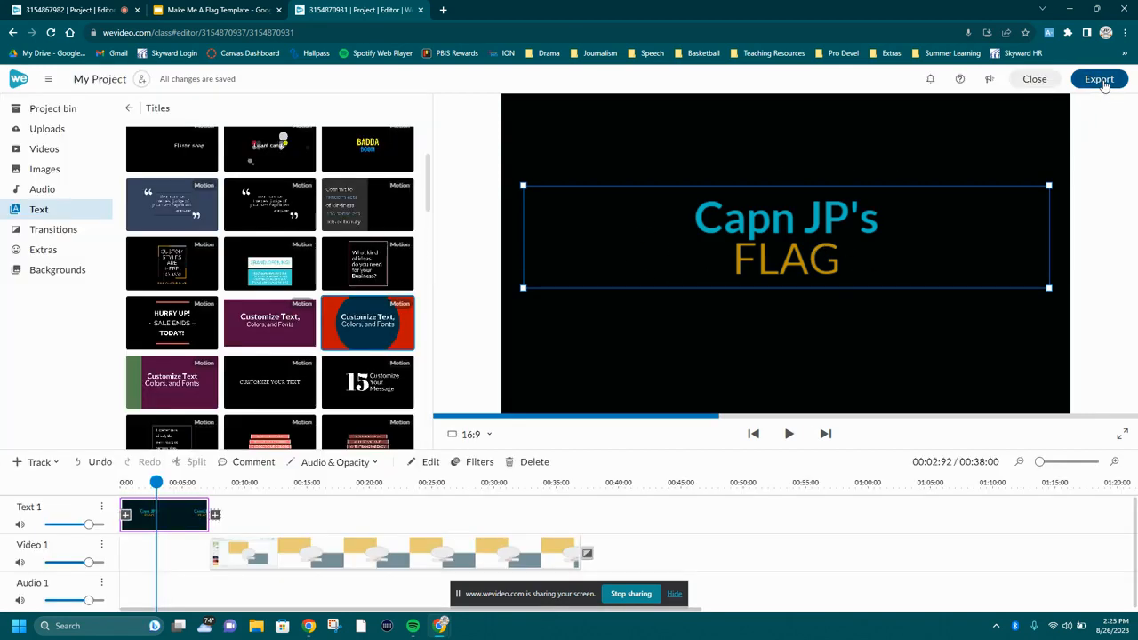
Step: Play the edited title back from the start of the timeline
{"action": "left_click_drag", "start_coordinate": [156, 482], "coordinate": [99, 491]}
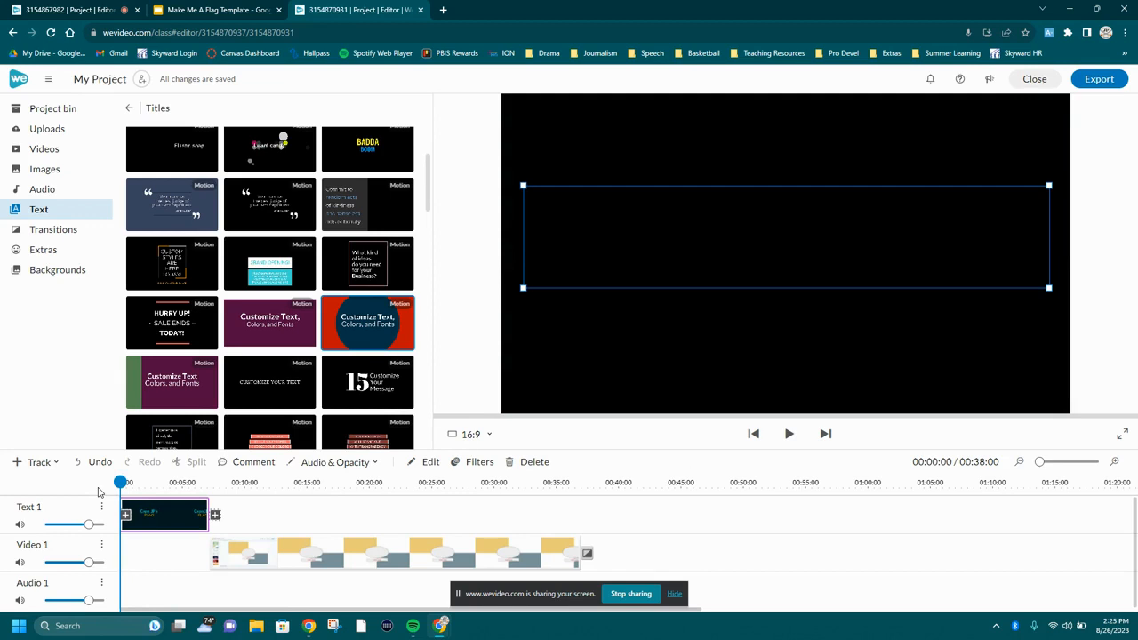
{"action": "key", "text": "space"}
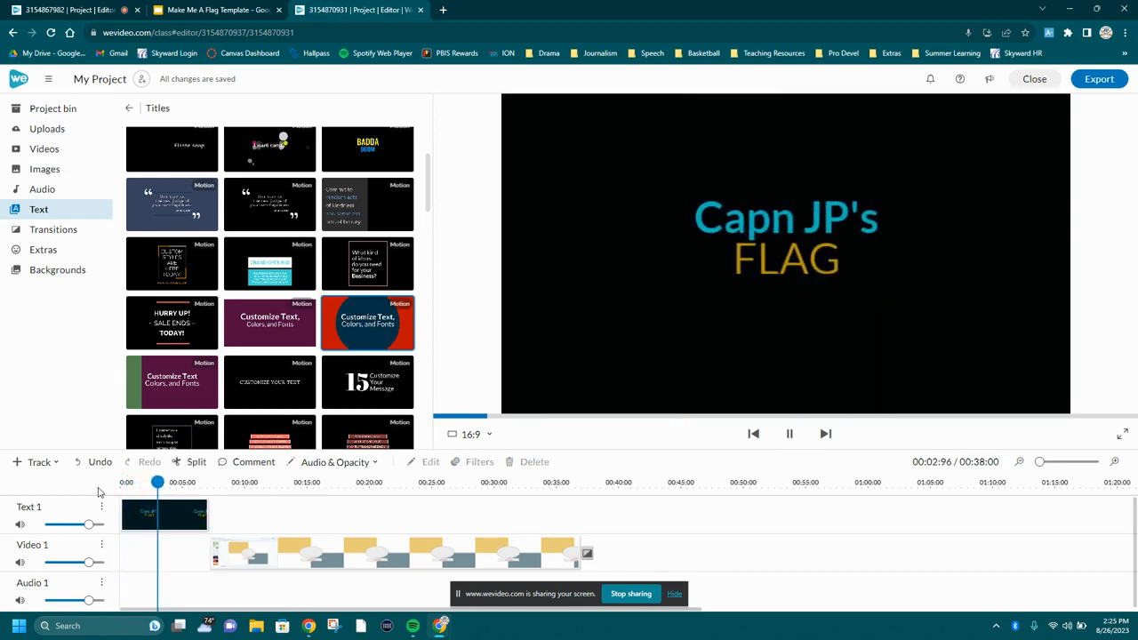
{"action": "key", "text": "space"}
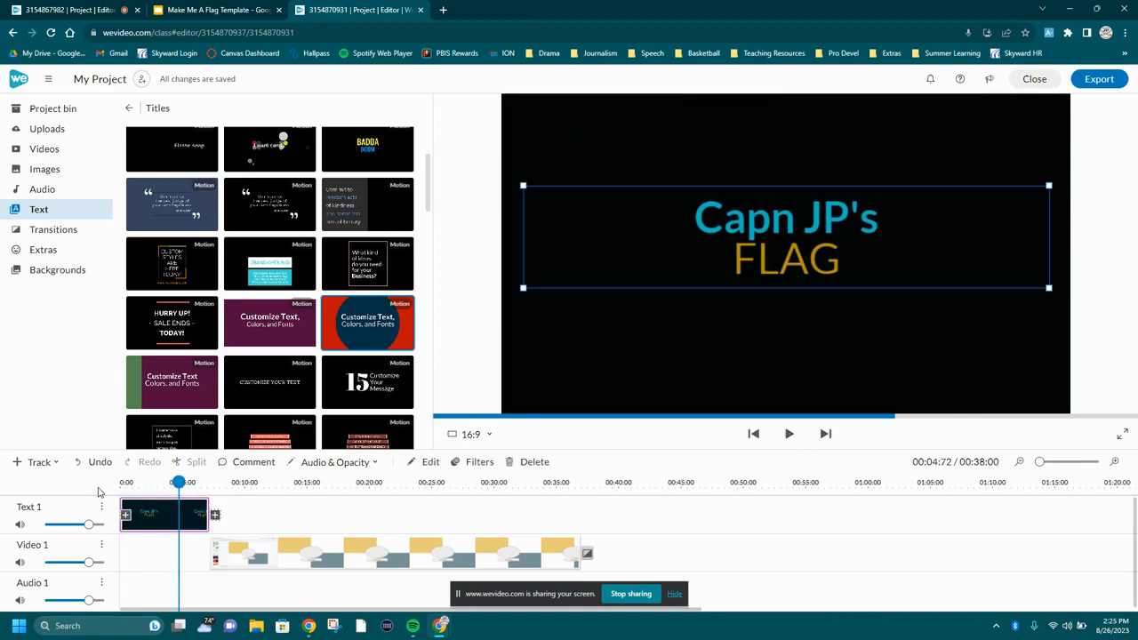
Step: Change the title's red palette colour to dark purple, rgb(53, 28, 117), and finish editing the clip
{"action": "double_click", "coordinate": [165, 526]}
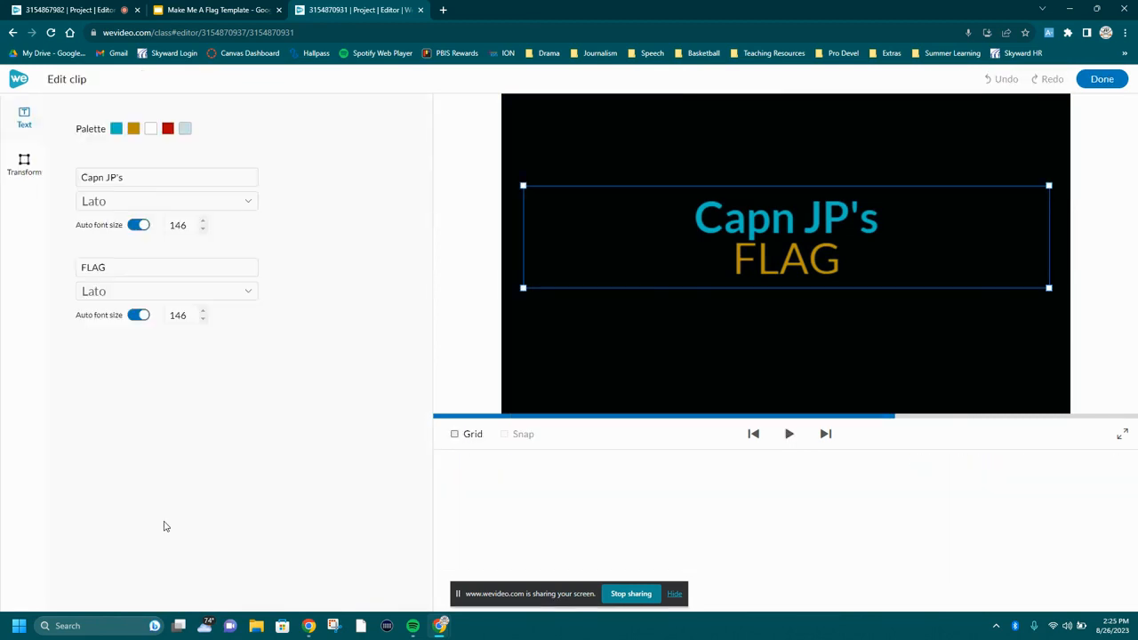
{"action": "left_click", "coordinate": [168, 131]}
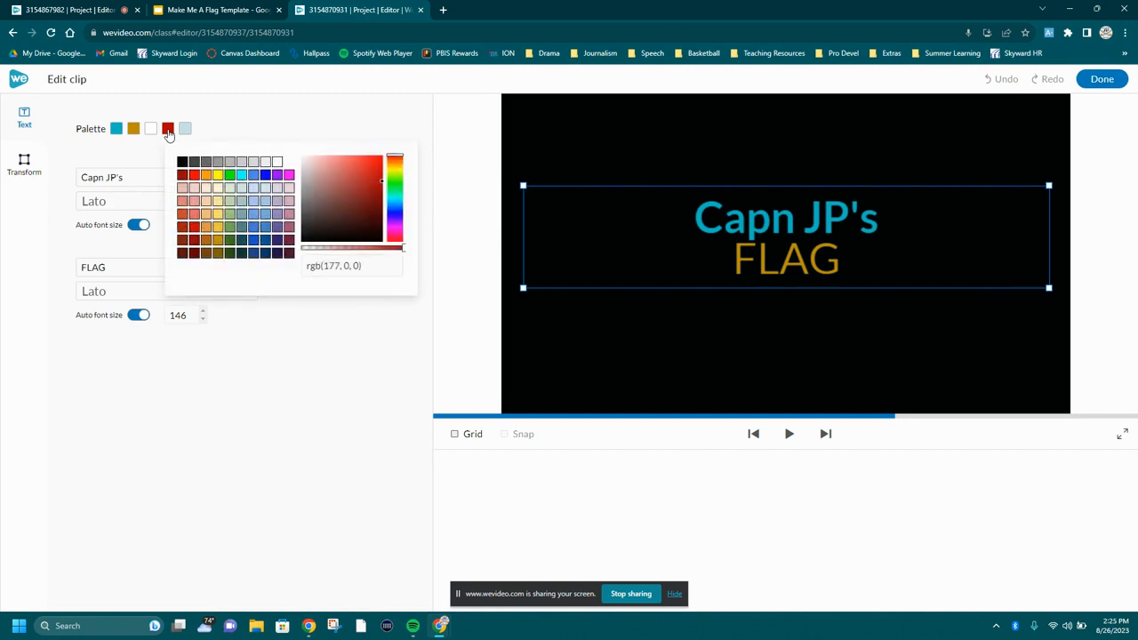
{"action": "left_click", "coordinate": [277, 240]}
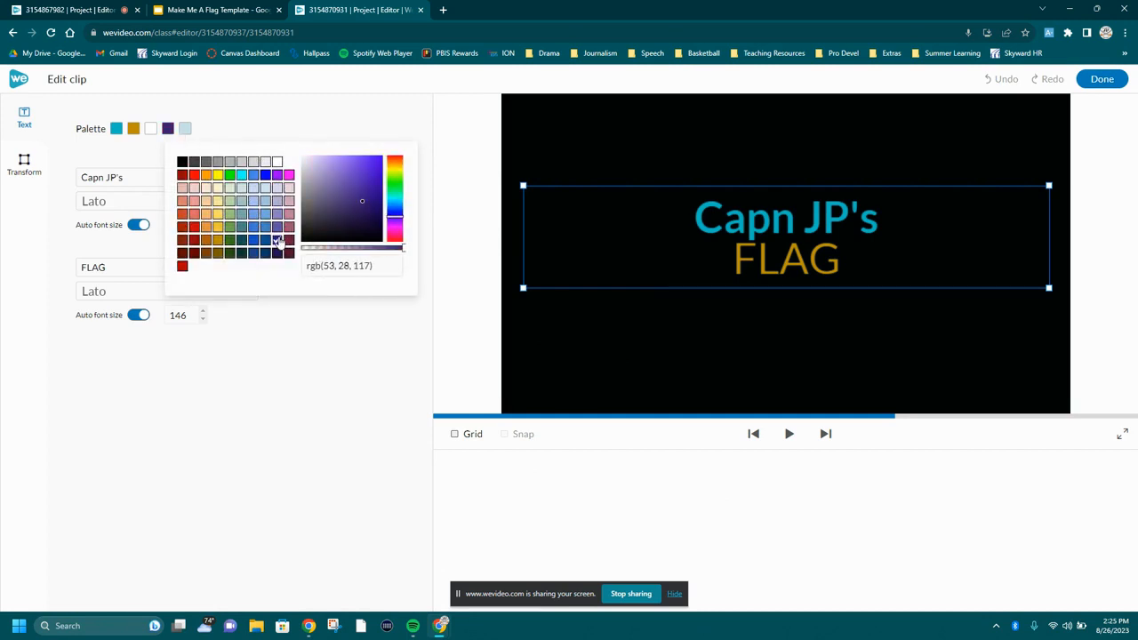
{"action": "left_click", "coordinate": [208, 396]}
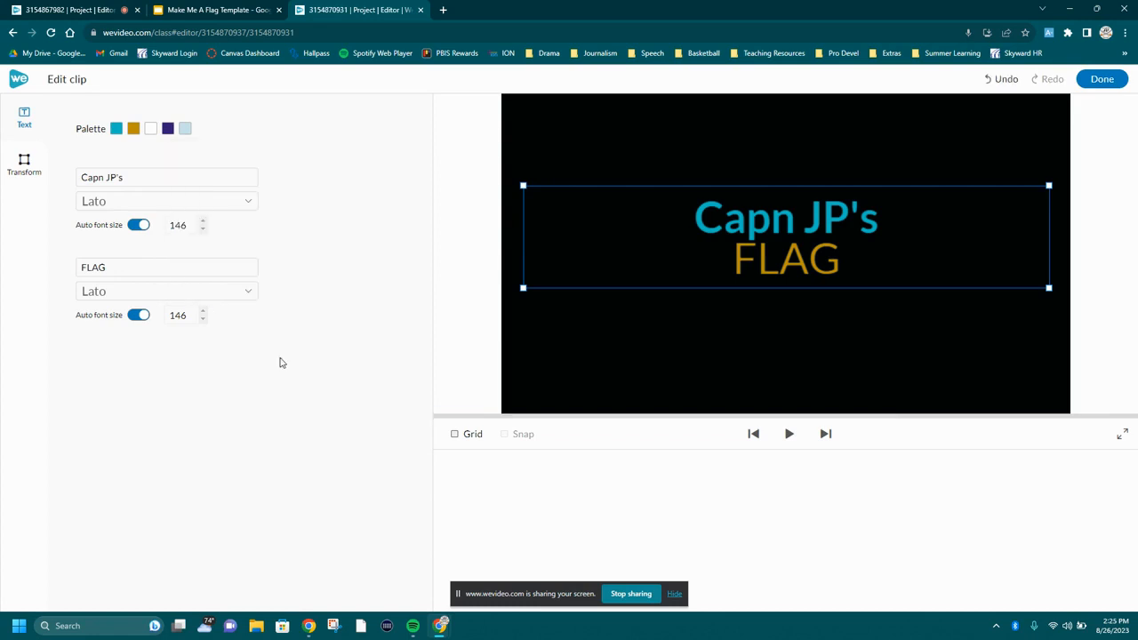
{"action": "left_click", "coordinate": [1097, 81]}
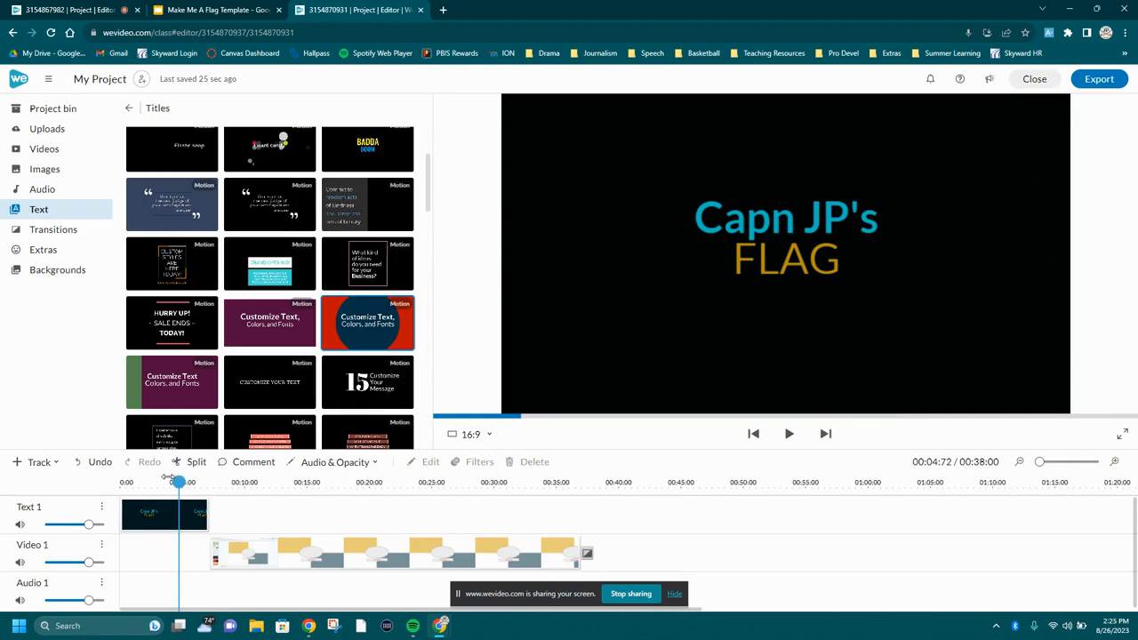
Step: Preview the recoloured title from the beginning and place the playhead at 00:35:36, near the end of the recording clip
{"action": "left_click_drag", "start_coordinate": [179, 481], "coordinate": [94, 483]}
{"action": "key", "text": "space"}
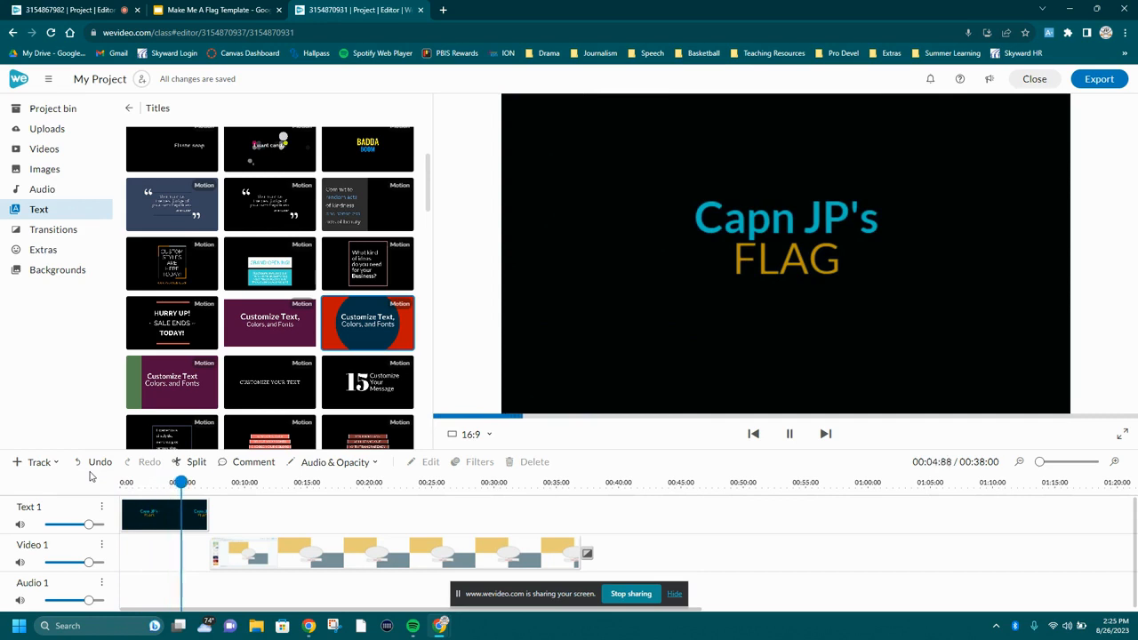
{"action": "key", "text": "space"}
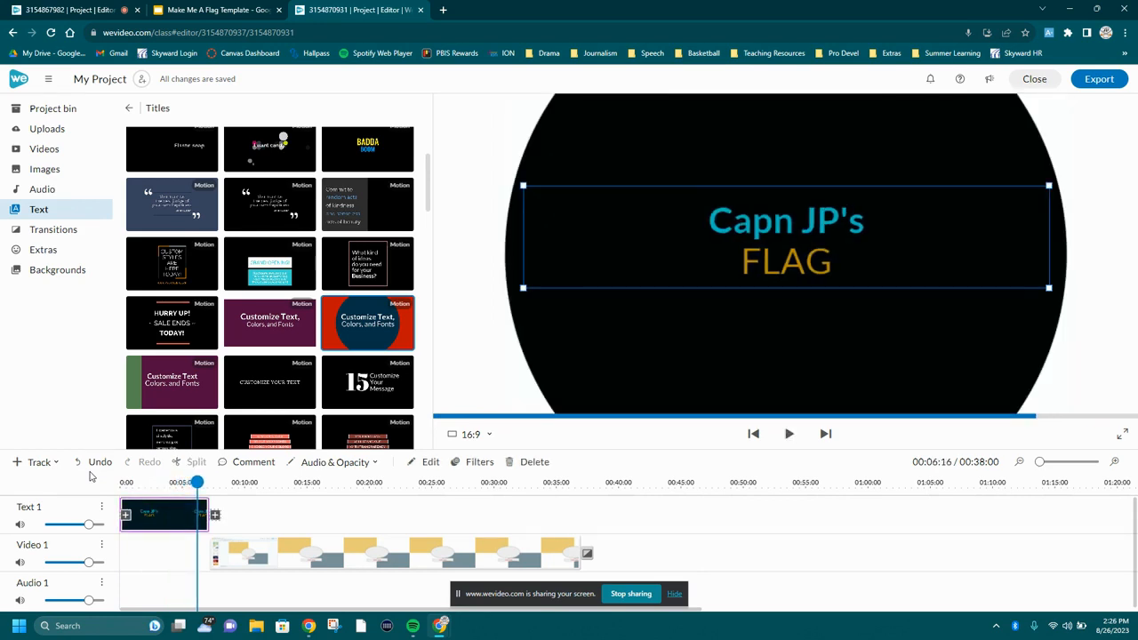
{"action": "left_click", "coordinate": [751, 531]}
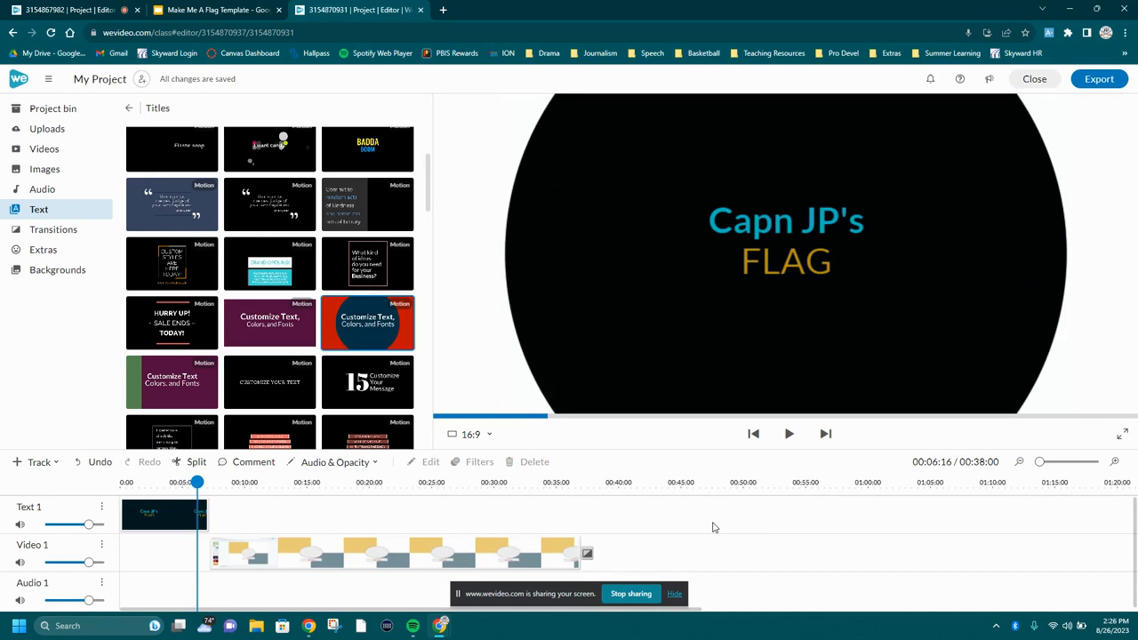
{"action": "left_click", "coordinate": [561, 483]}
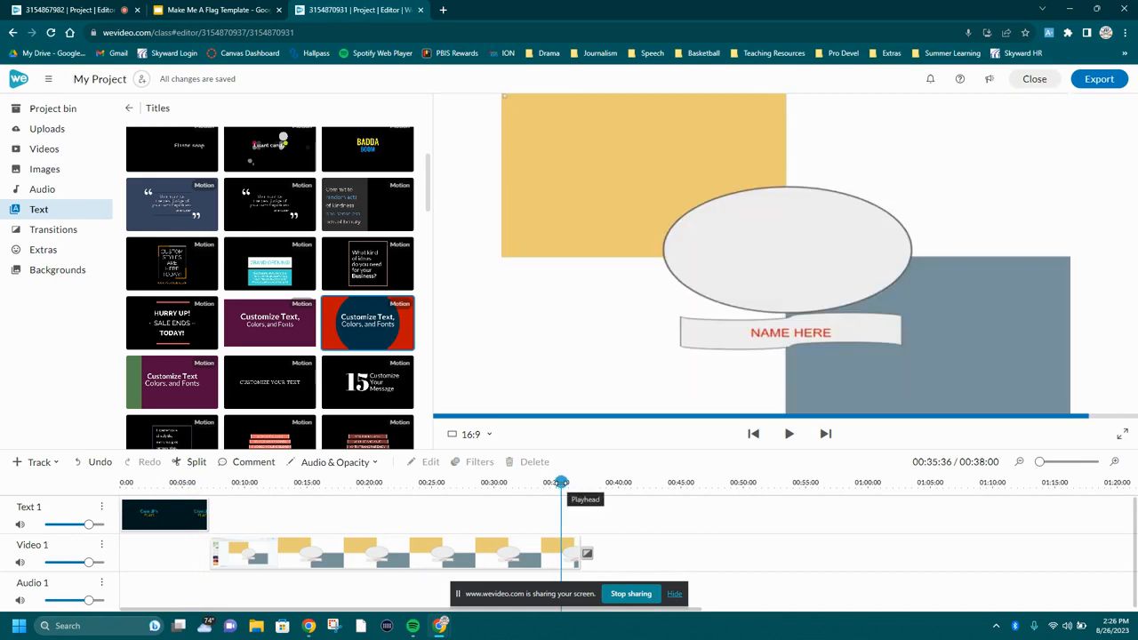
Step: Play the timeline through to its end and title the project's export "Capn JP's Flag Tutorial"
{"action": "key", "text": "space"}
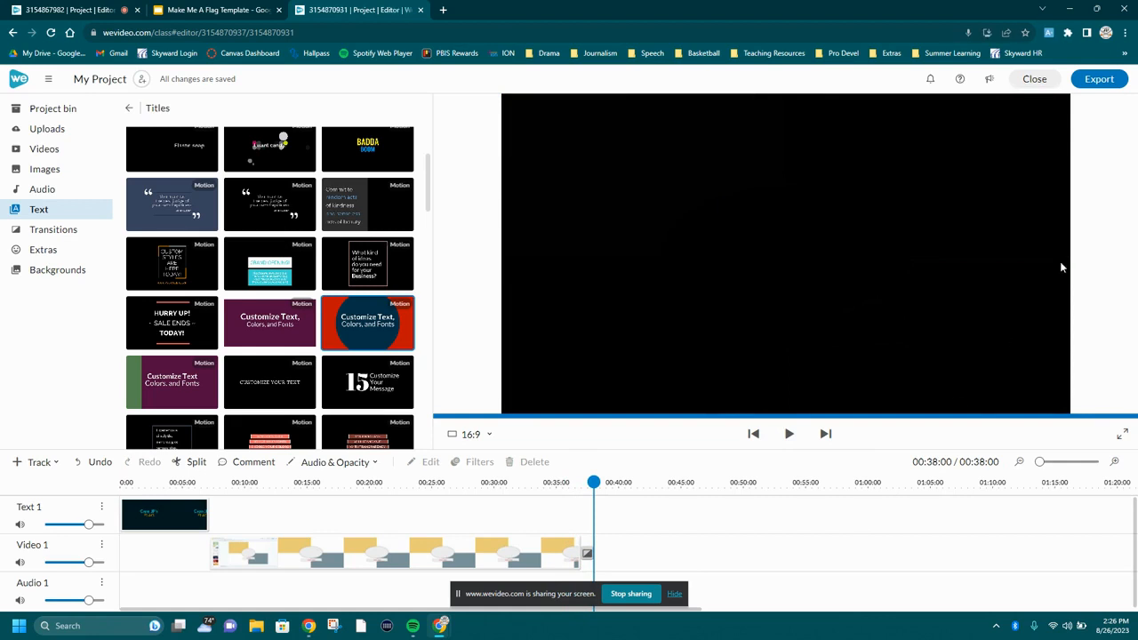
{"action": "left_click", "coordinate": [1101, 82]}
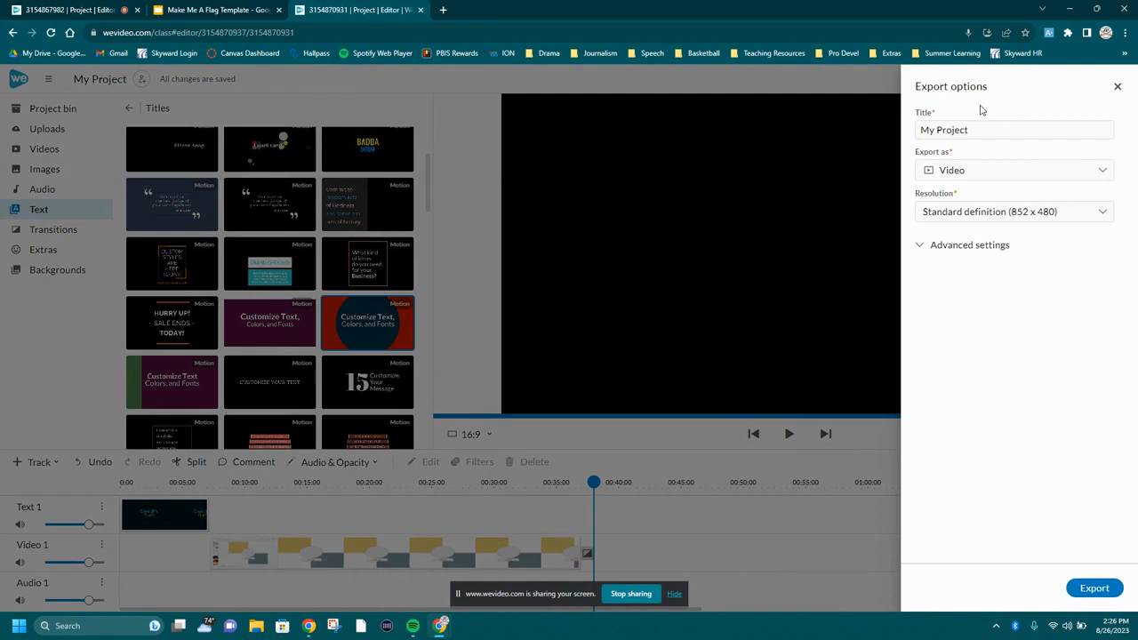
{"action": "triple_click", "coordinate": [972, 131]}
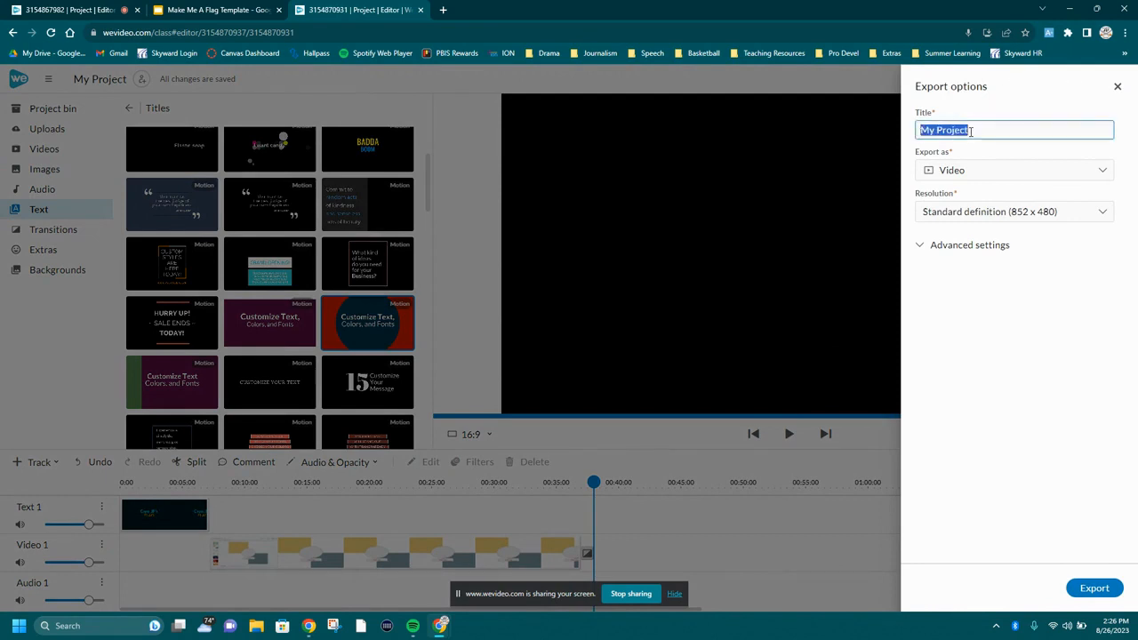
{"action": "type", "text": "Capn JP's Flag"}
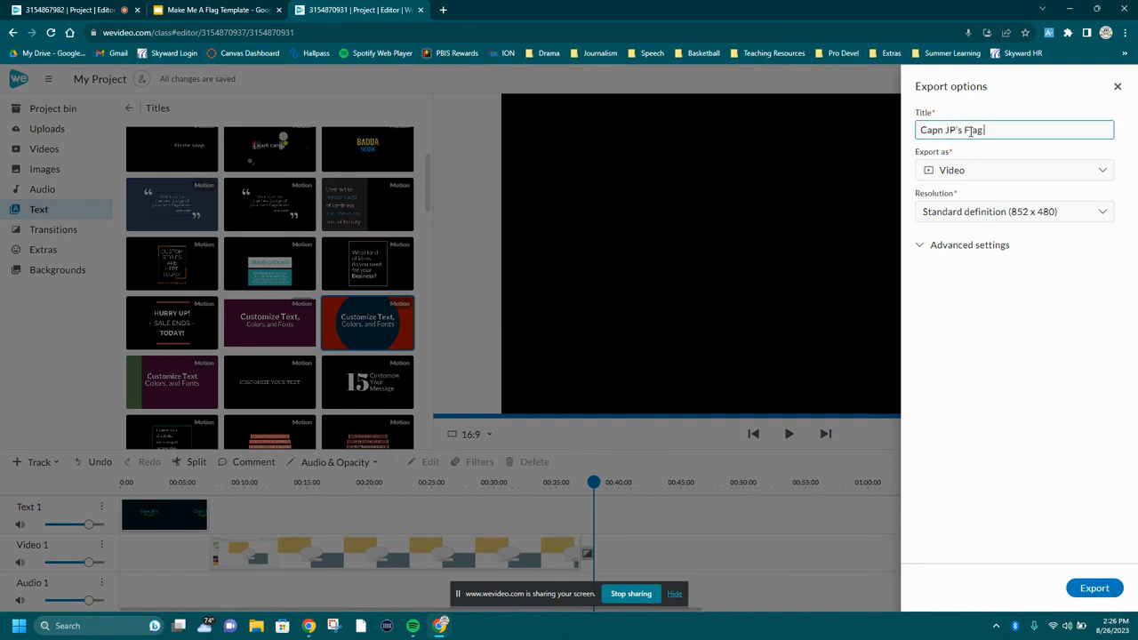
{"action": "type", "text": " Tutorial"}
Step: Export the project as an MP4 video at HD (1280 x 720) resolution and finish viewing the exports page
{"action": "left_click", "coordinate": [1008, 178]}
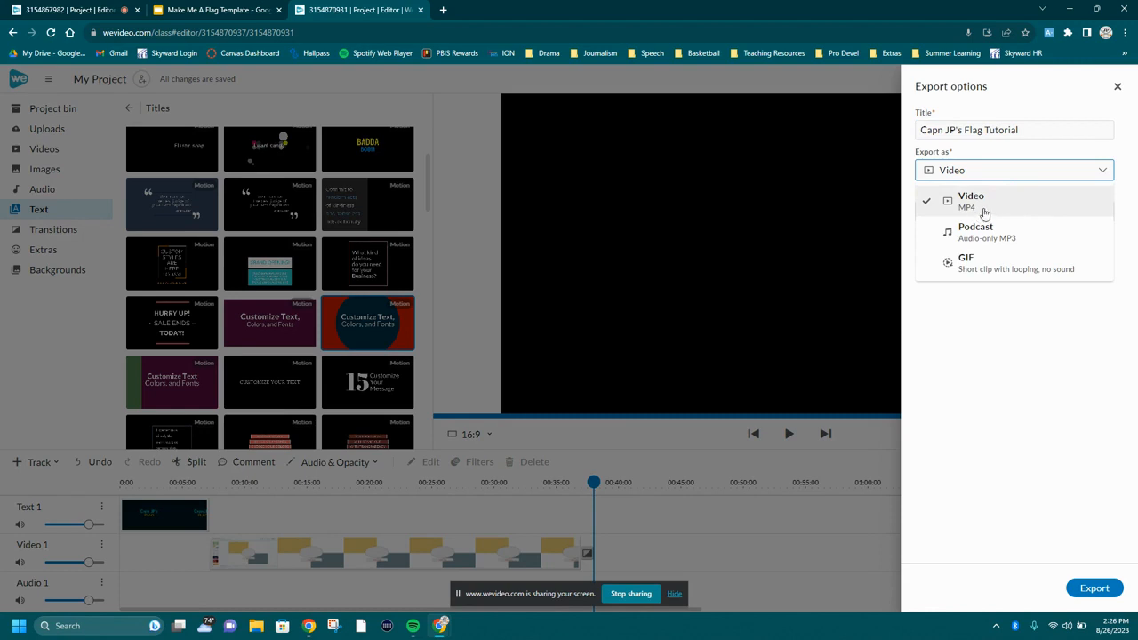
{"action": "left_click", "coordinate": [1065, 172]}
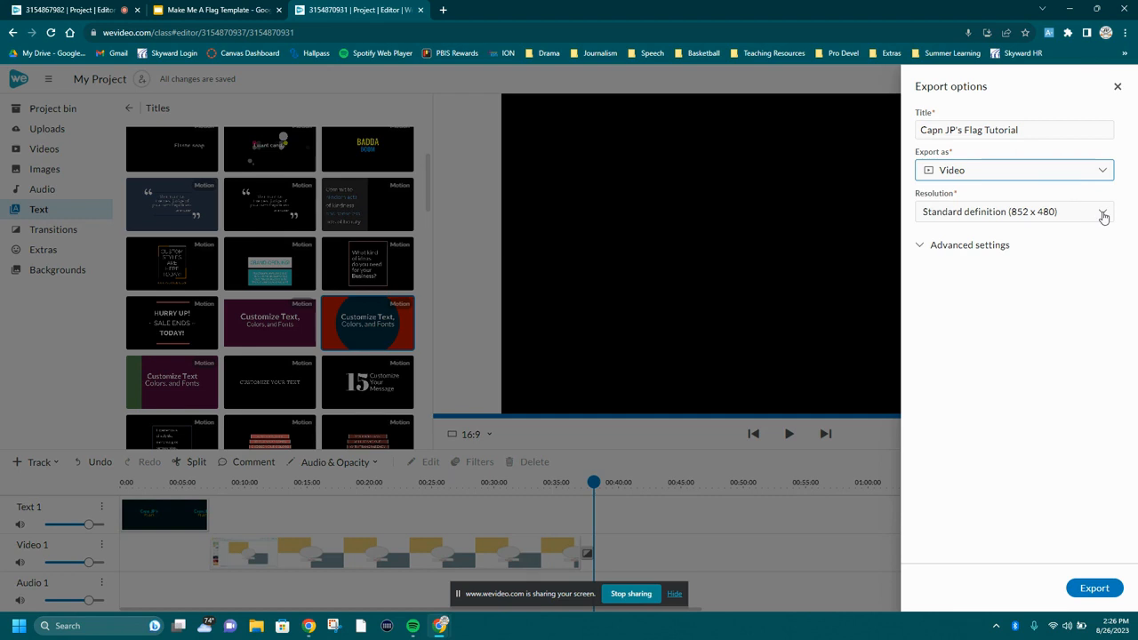
{"action": "left_click", "coordinate": [1103, 217]}
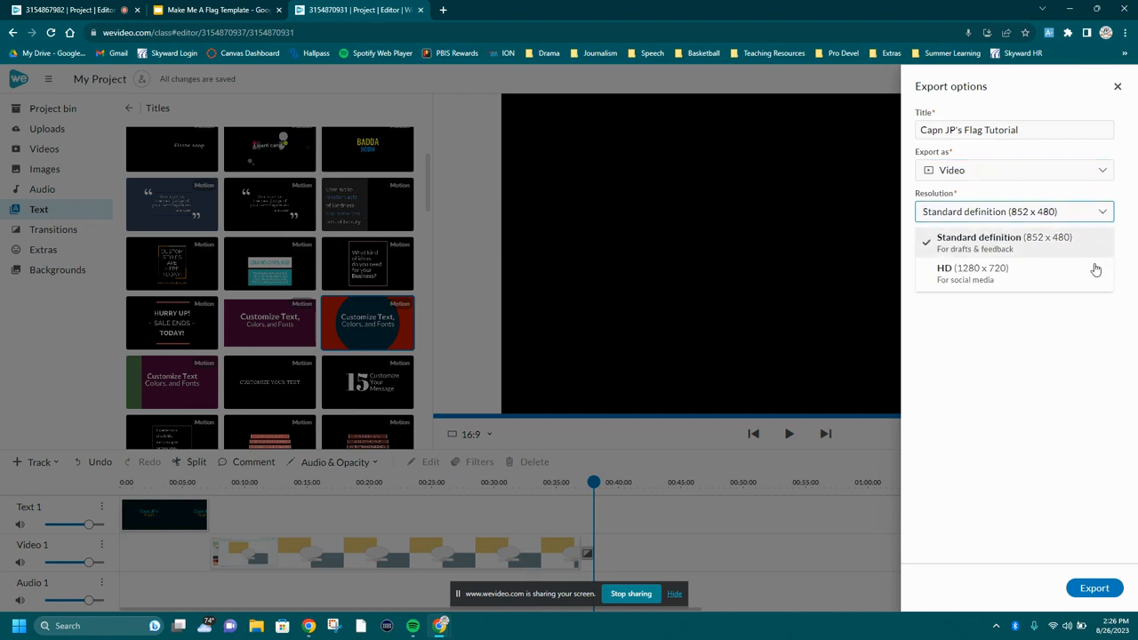
{"action": "left_click", "coordinate": [987, 277]}
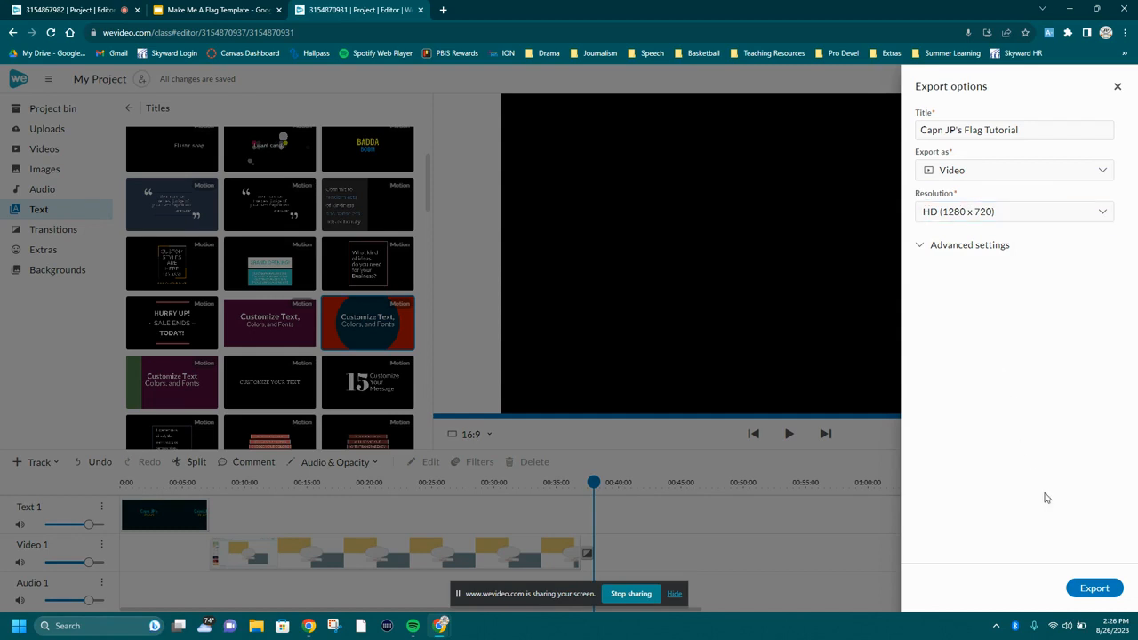
{"action": "left_click", "coordinate": [1094, 588]}
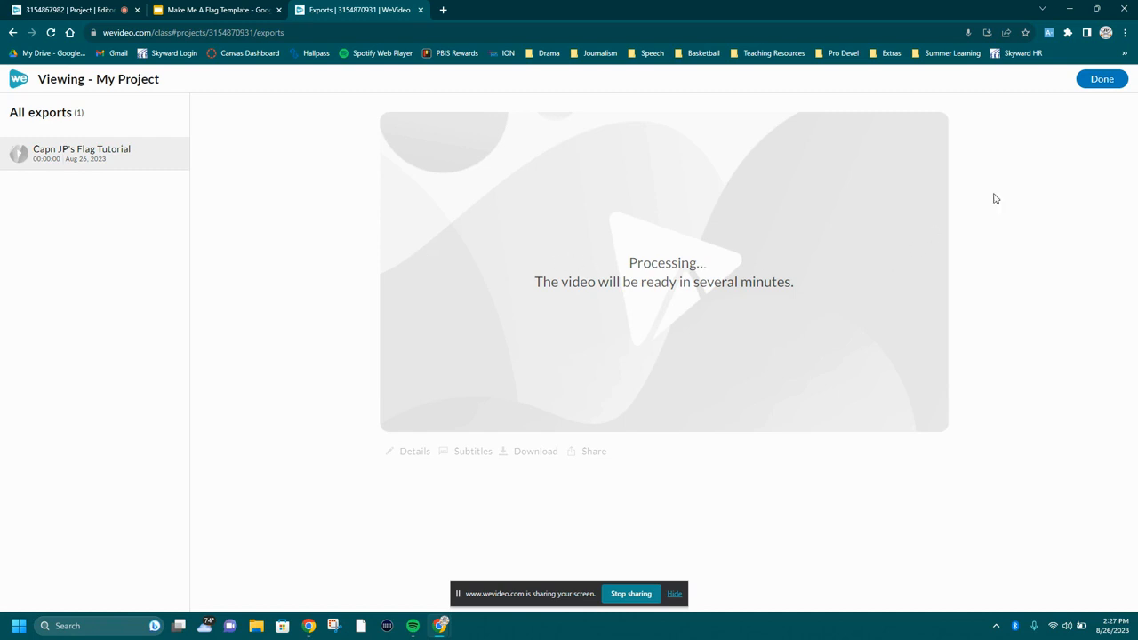
{"action": "left_click", "coordinate": [1107, 81]}
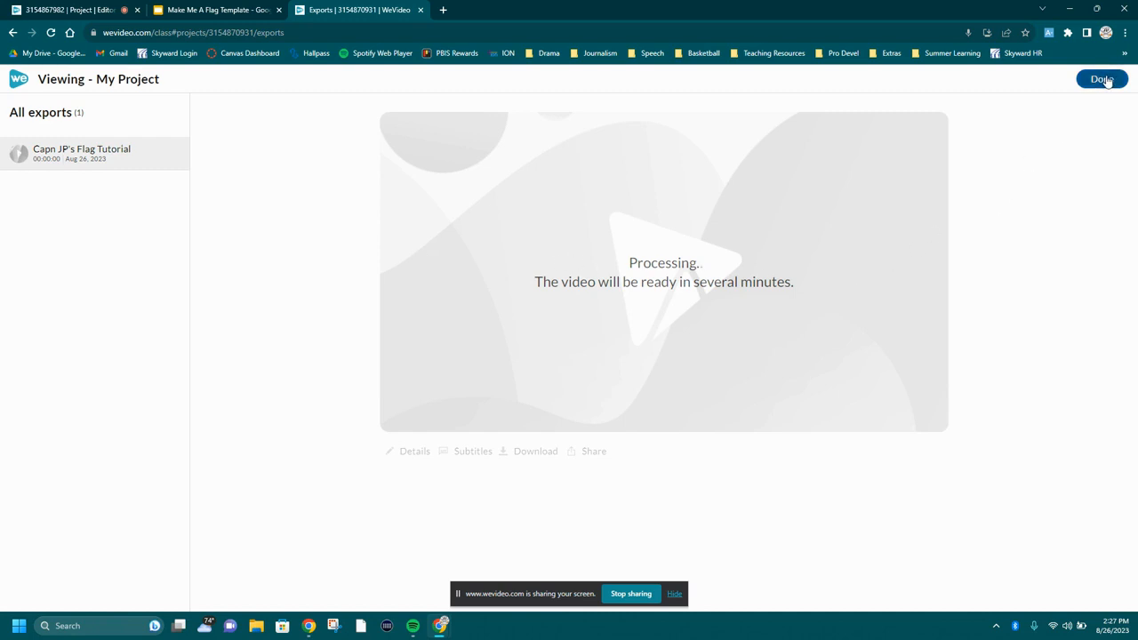